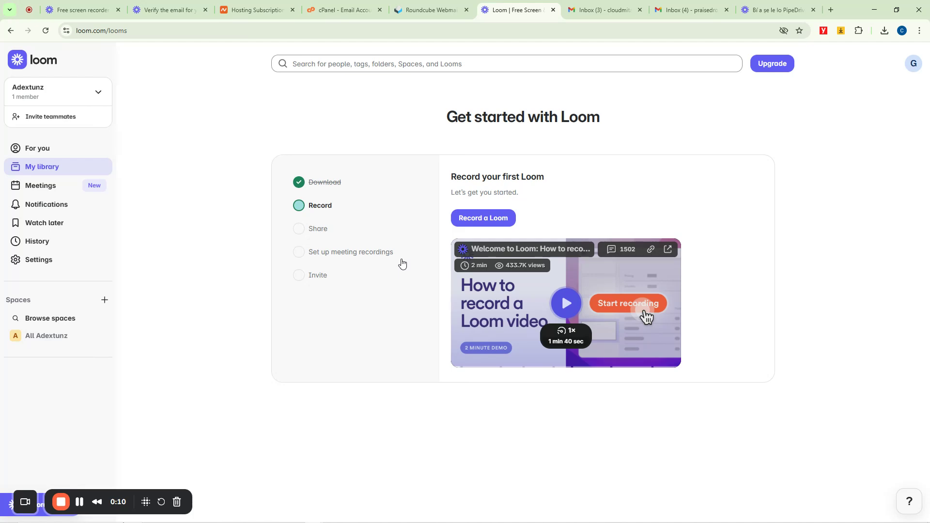
# Step: Switch from Loom to the Chrome window showing Zapier Agents' All activity list
pyautogui.moveTo(312, 492)
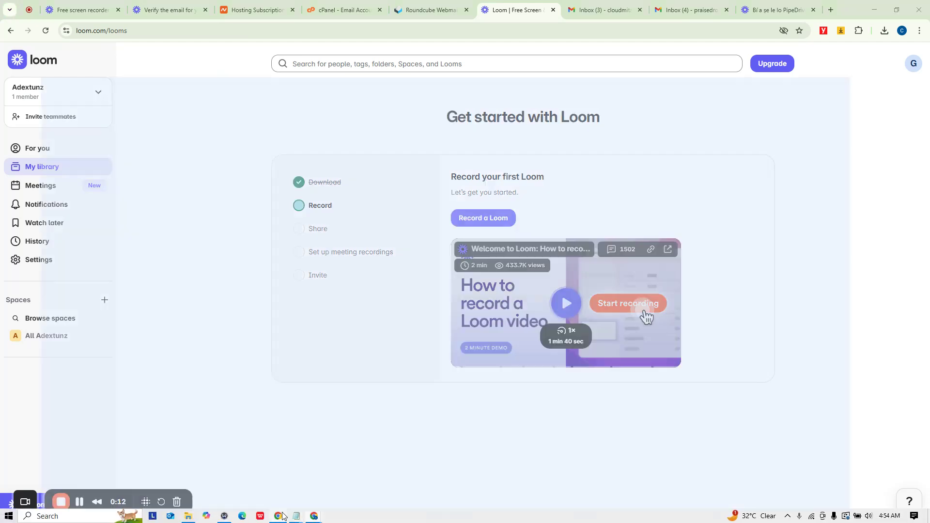
pyautogui.click(296, 516)
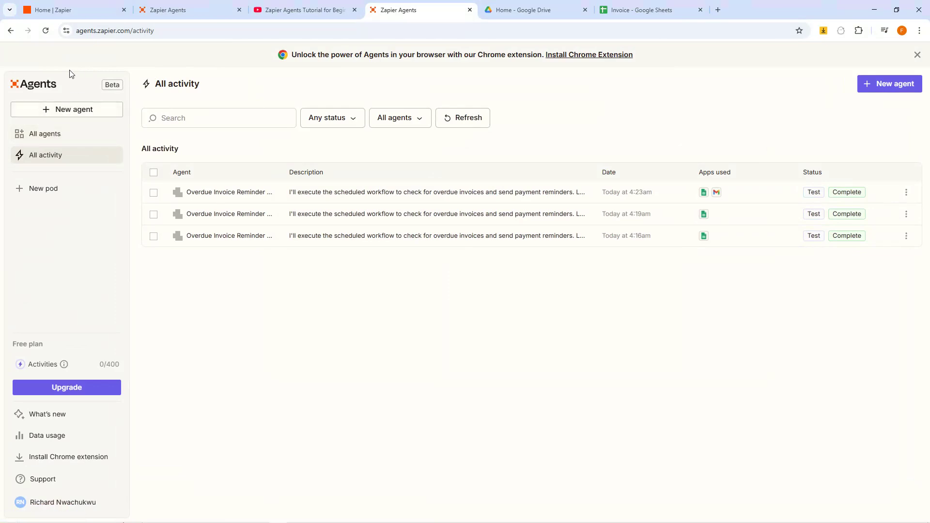
# Step: Move from the Zapier Agents tab to the 'Home | Zapier' tab
pyautogui.click(169, 9)
pyautogui.click(88, 5)
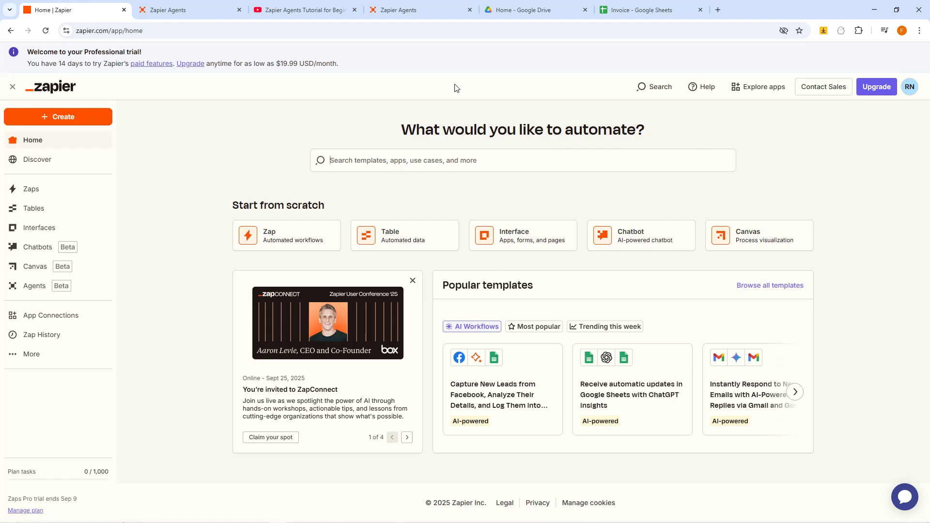
pyautogui.press('XF86MonBrightnessUp')
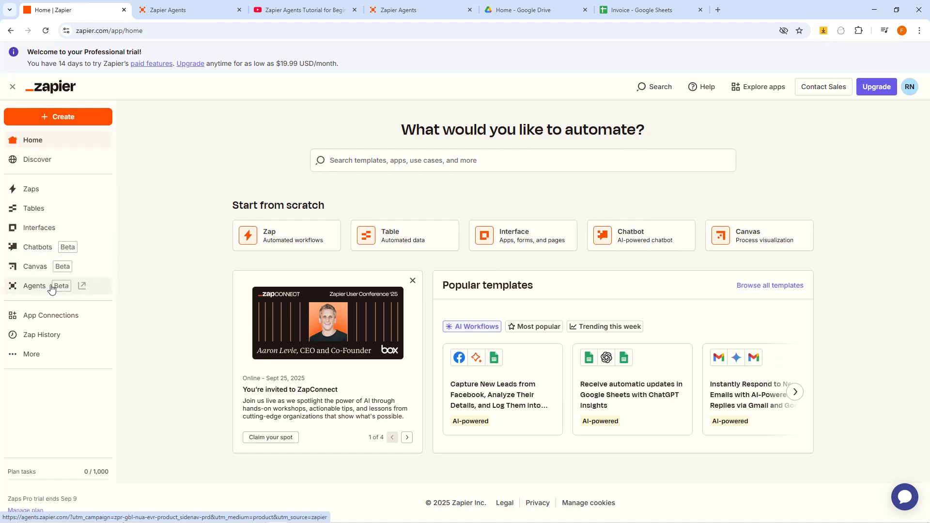
# Step: Open the Agents area from the Zapier sidebar in a new tab and switch to it
pyautogui.click(919, 31)
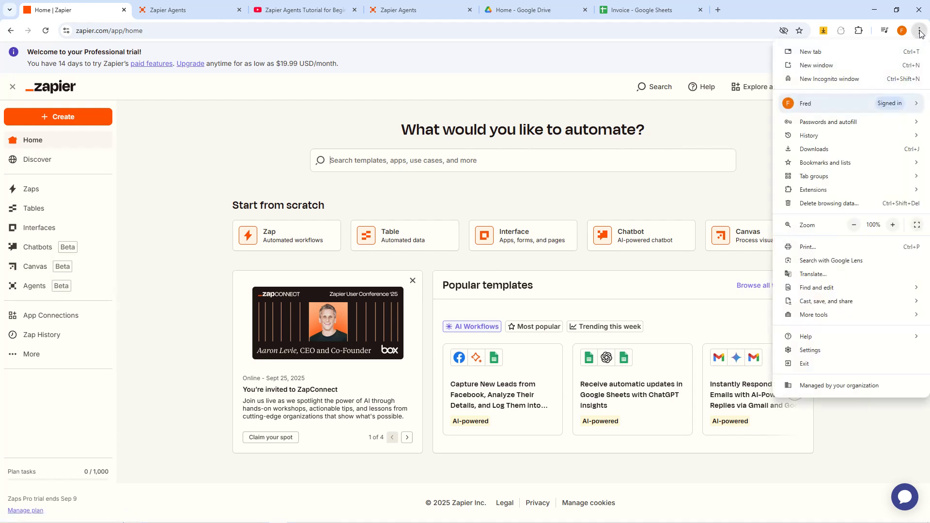
pyautogui.click(236, 156)
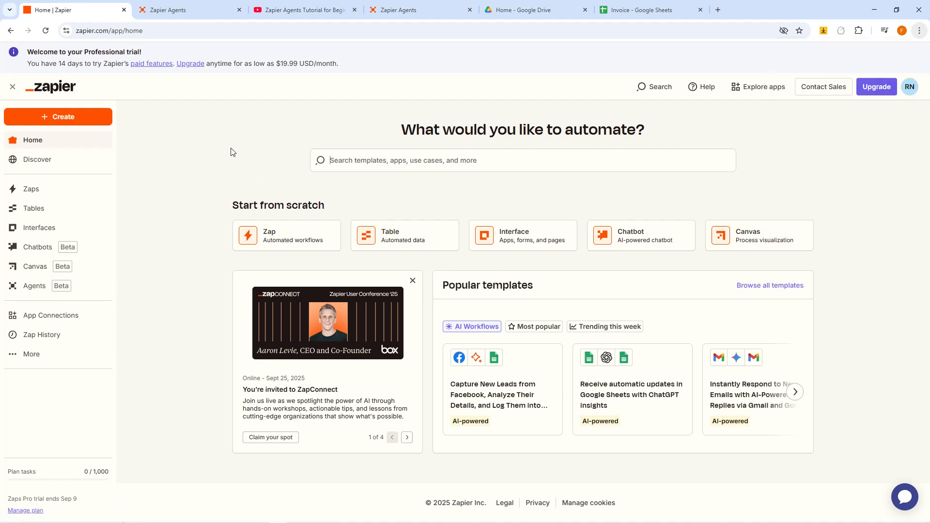
pyautogui.click(39, 290)
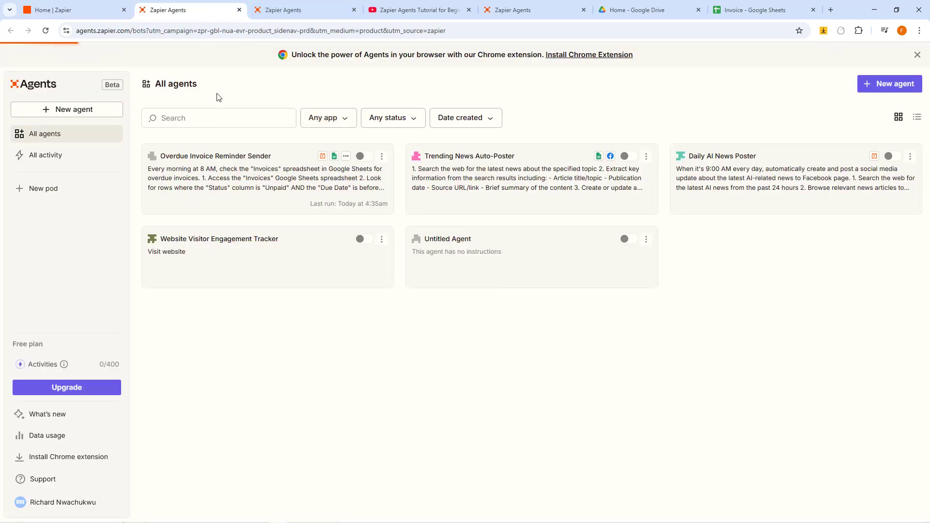
pyautogui.click(296, 4)
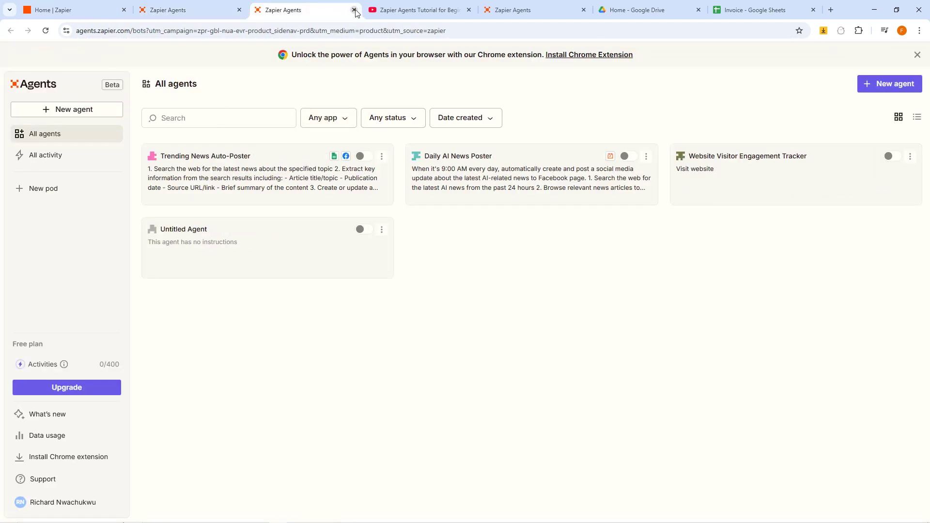
# Step: Close the duplicate agents tabs, start a new agent, and focus the 'Describe your workflow' box
pyautogui.click(354, 9)
pyautogui.click(189, 10)
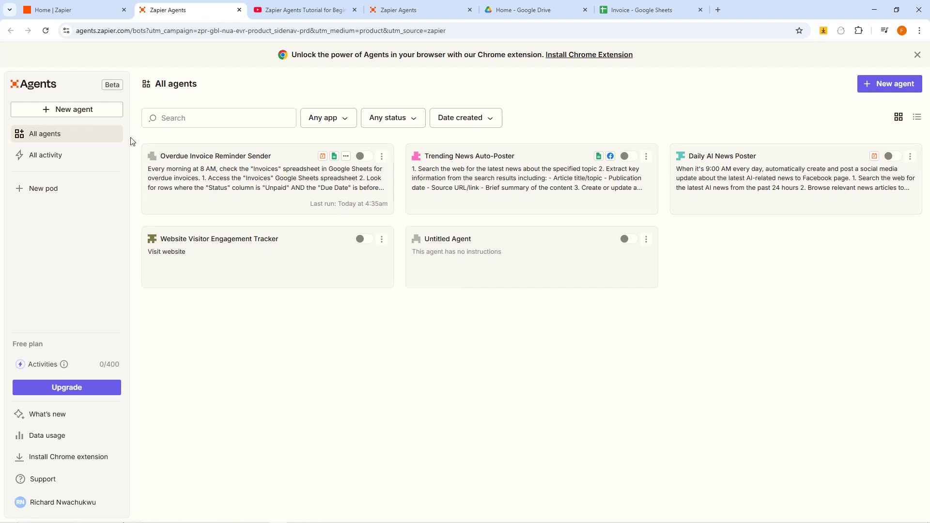
pyautogui.click(62, 110)
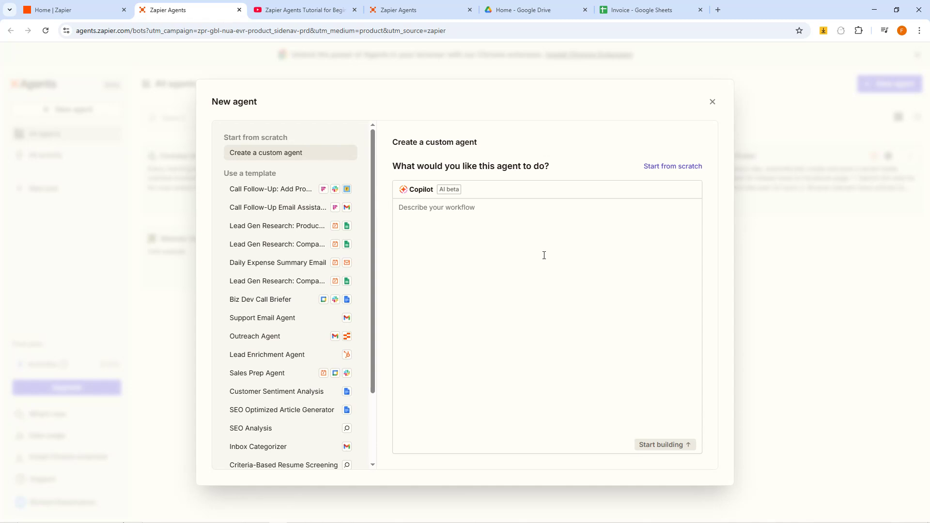
pyautogui.click(486, 229)
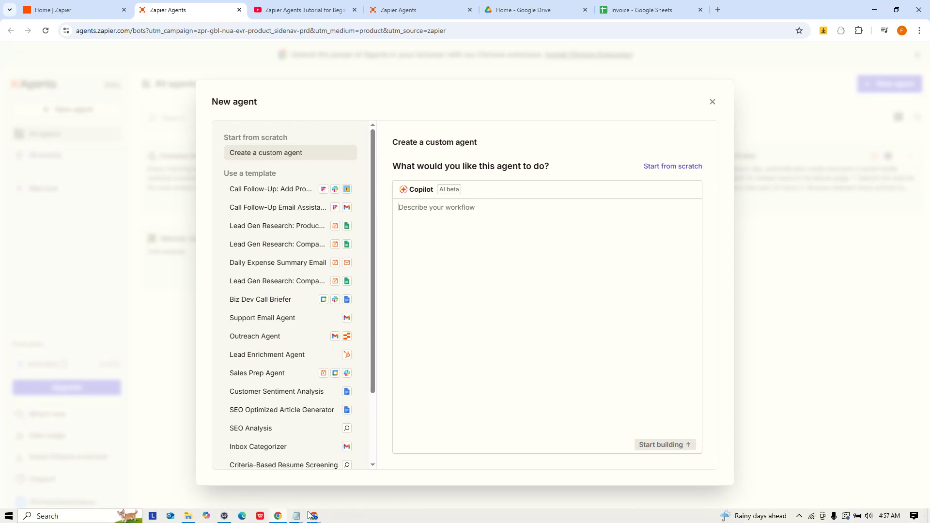
# Step: Select the full overdue-invoice reminder prompt in maximized Notepad, then minimize Notepad
pyautogui.moveTo(298, 515)
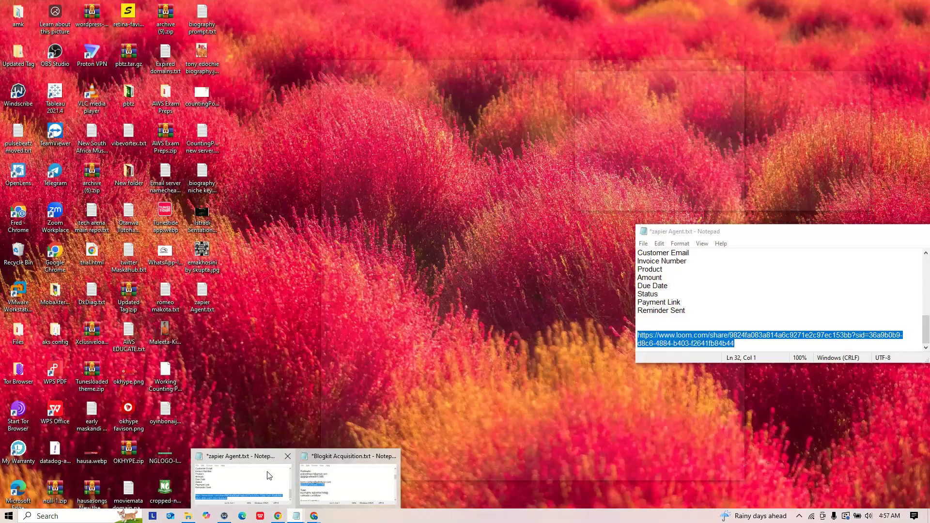
pyautogui.click(269, 472)
pyautogui.scroll(7, 858, 272)
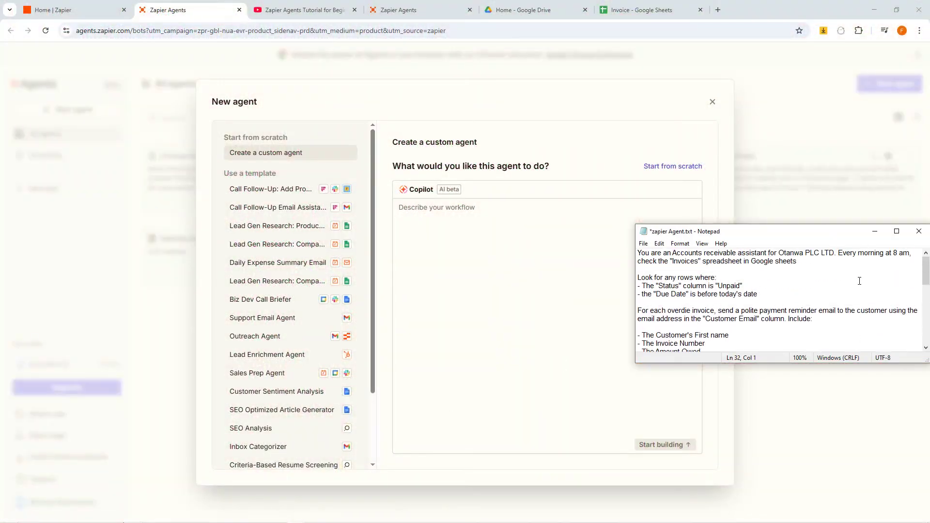
pyautogui.click(897, 231)
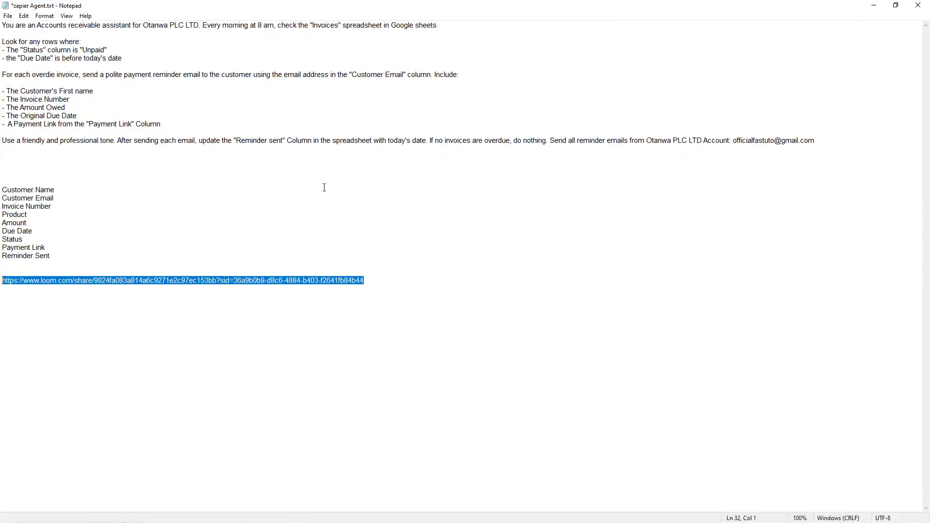
pyautogui.moveTo(815, 141); pyautogui.dragTo(2, 27)
pyautogui.hotkey('ctrl', 'c')
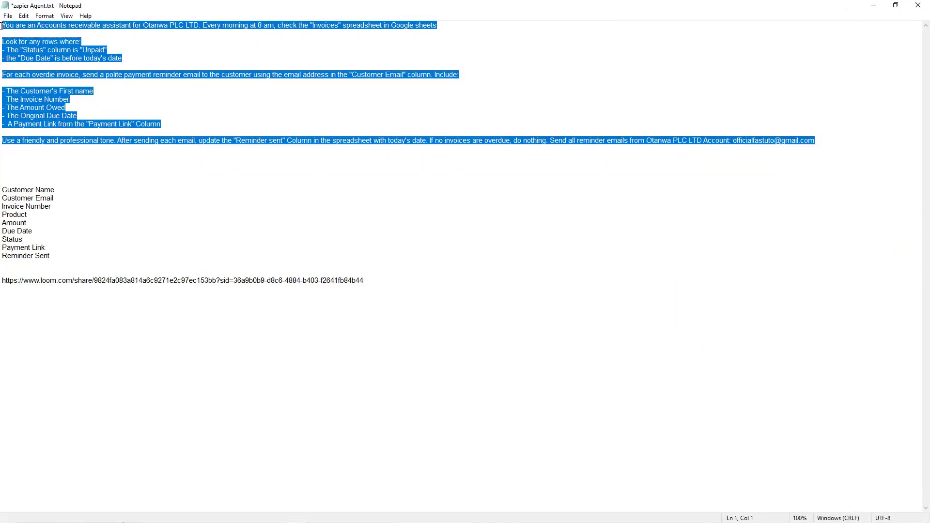
pyautogui.click(872, 6)
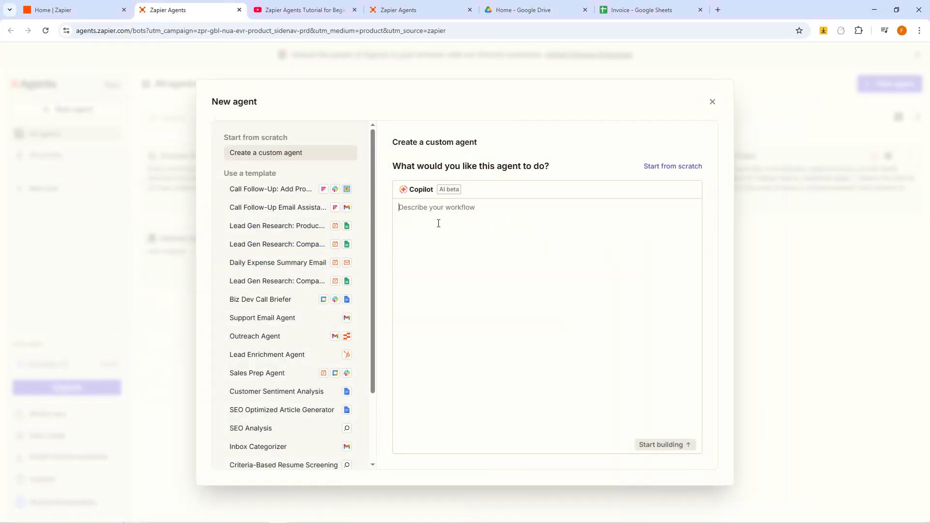
# Step: Paste the overdue-invoice reminder prompt into the Copilot box and select the company name
pyautogui.click(420, 211)
pyautogui.hotkey('ctrl', 'v')
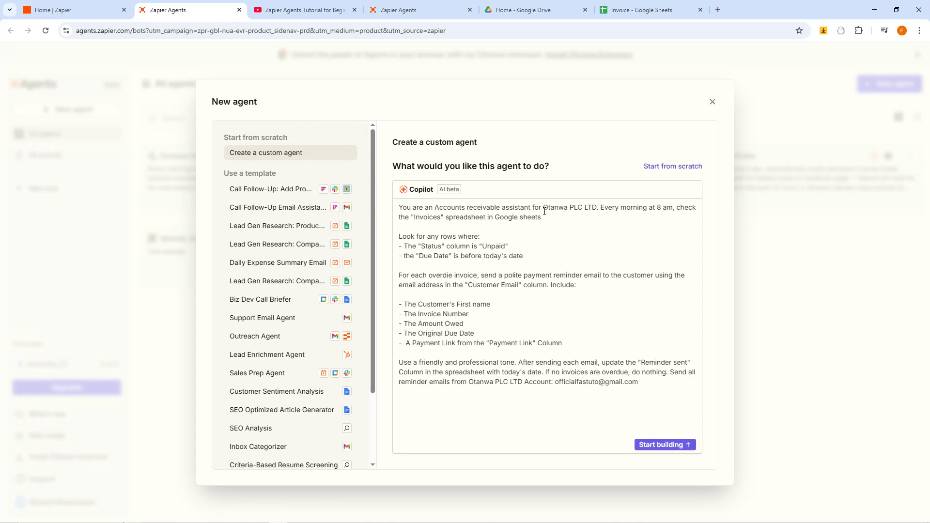
pyautogui.moveTo(547, 208); pyautogui.dragTo(596, 208)
# Step: Delete the blank line under 'Include:' and review the 'Unpaid' and 'Due Date' conditions
pyautogui.click(430, 293)
pyautogui.press('BackSpace')
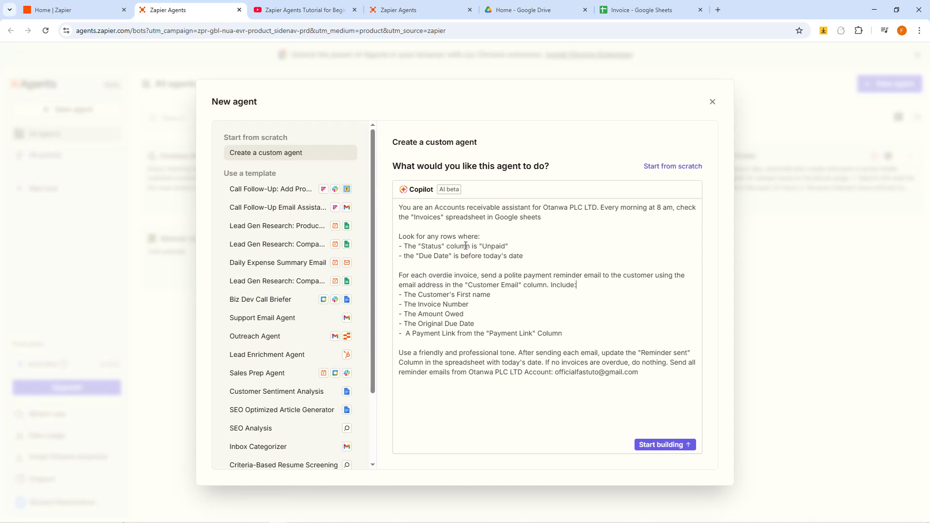
pyautogui.moveTo(505, 246); pyautogui.dragTo(481, 245)
pyautogui.moveTo(449, 258); pyautogui.dragTo(421, 256)
pyautogui.moveTo(502, 247); pyautogui.dragTo(488, 247)
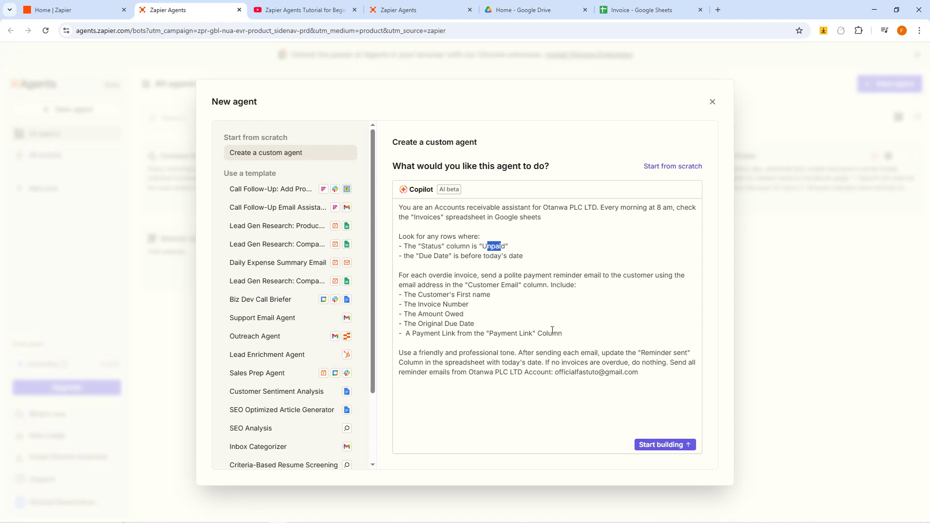
# Step: Start building the agent from its description and close the tutorial video tab
pyautogui.click(658, 448)
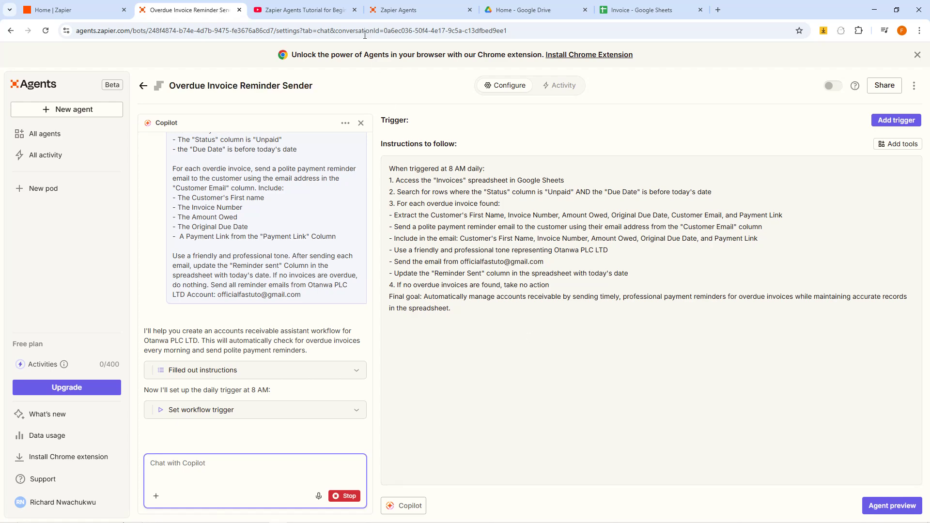
pyautogui.click(354, 10)
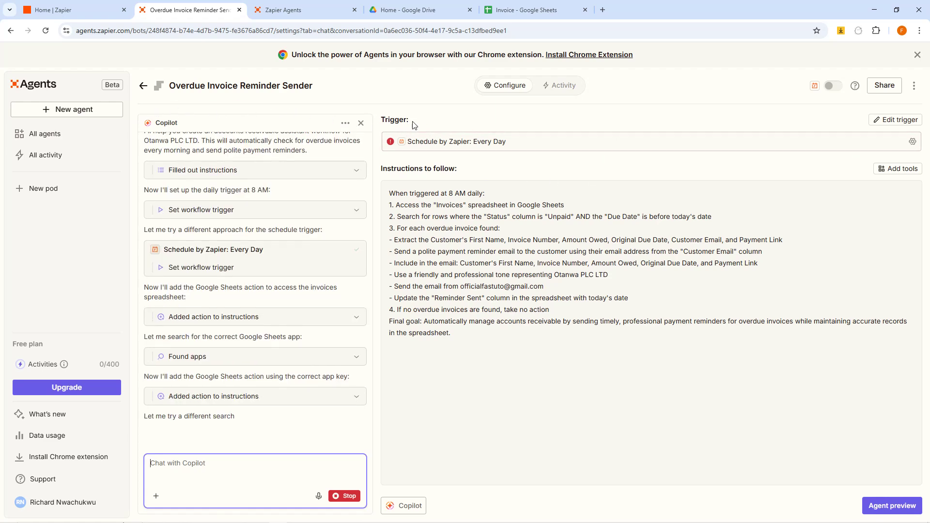
pyautogui.tripleClick(391, 120)
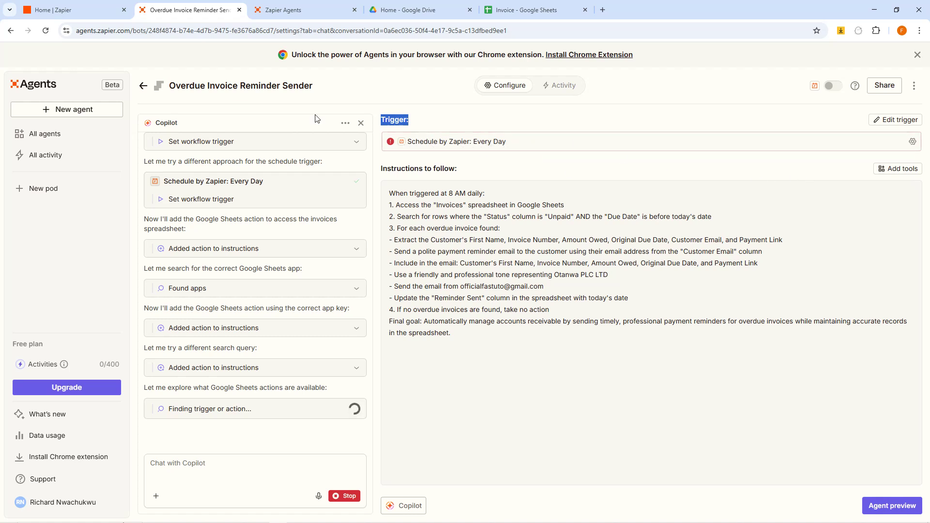
# Step: Select text in the Overdue Invoice Reminder Sender agent's name
pyautogui.moveTo(173, 83); pyautogui.dragTo(301, 86)
pyautogui.click(284, 88)
pyautogui.moveTo(169, 86); pyautogui.dragTo(319, 91)
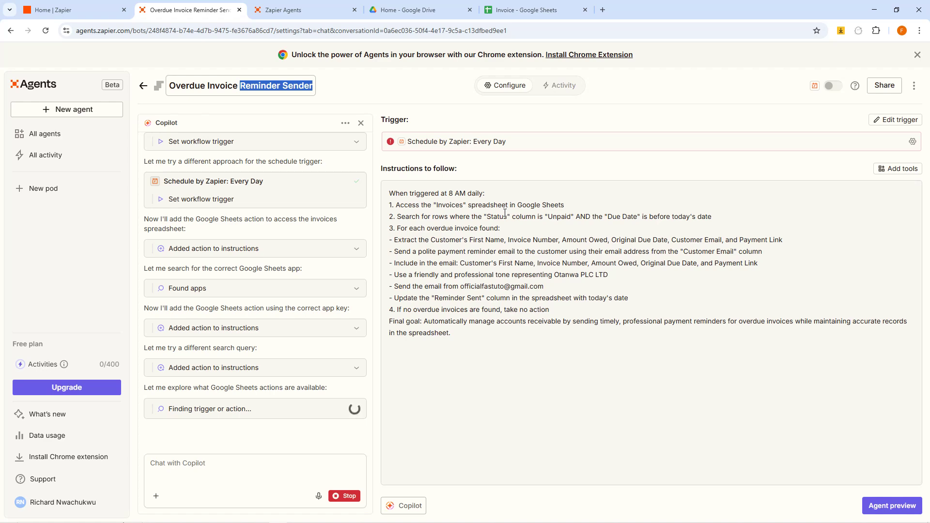
# Step: In the Invoice sheet, narrow the Customer Email column and check the UNPAID statuses in G5 and G6
pyautogui.click(523, 4)
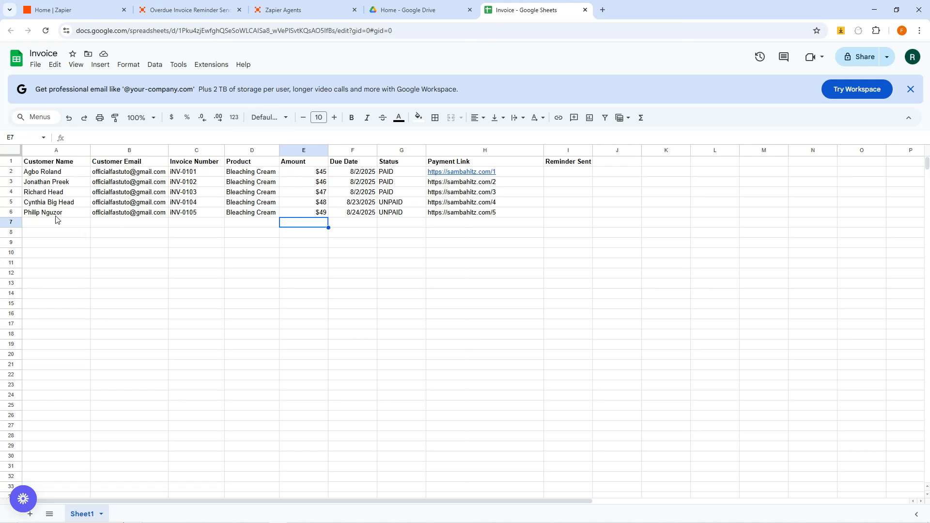
pyautogui.moveTo(171, 148); pyautogui.dragTo(136, 149)
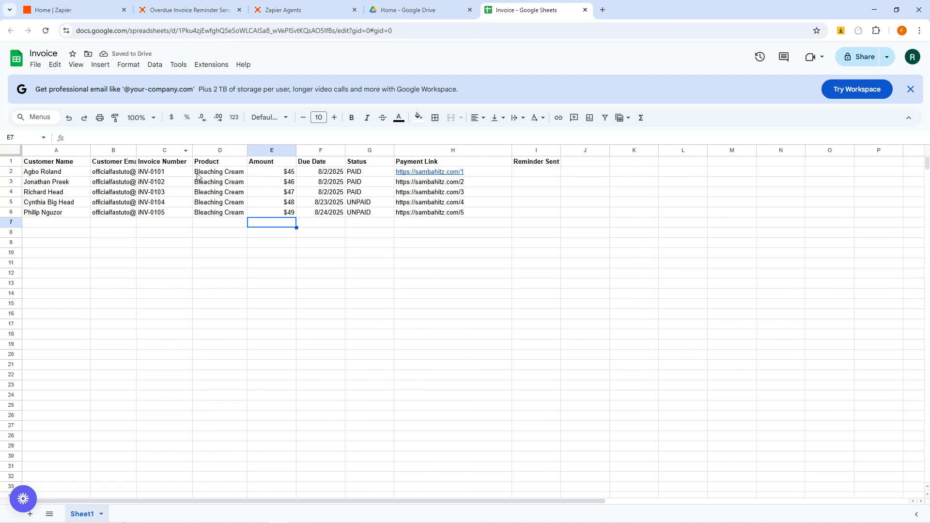
pyautogui.click(358, 205)
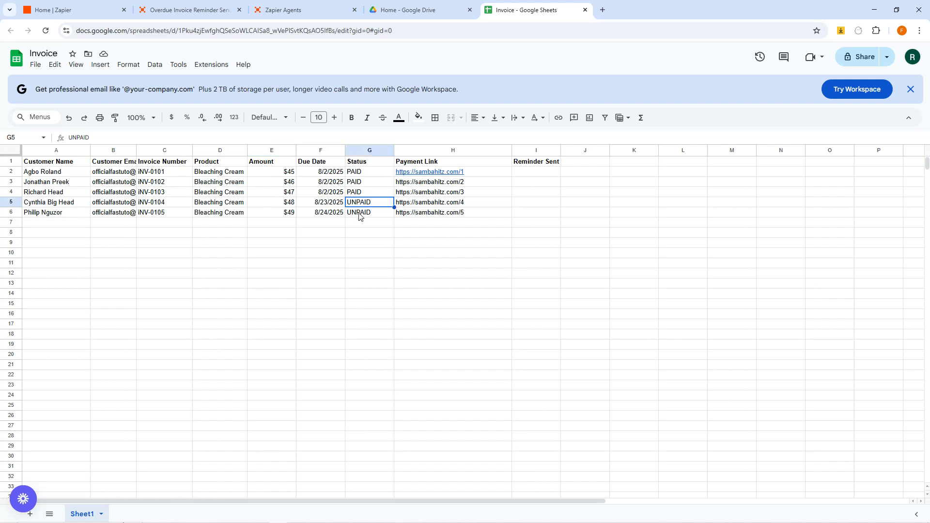
pyautogui.click(360, 216)
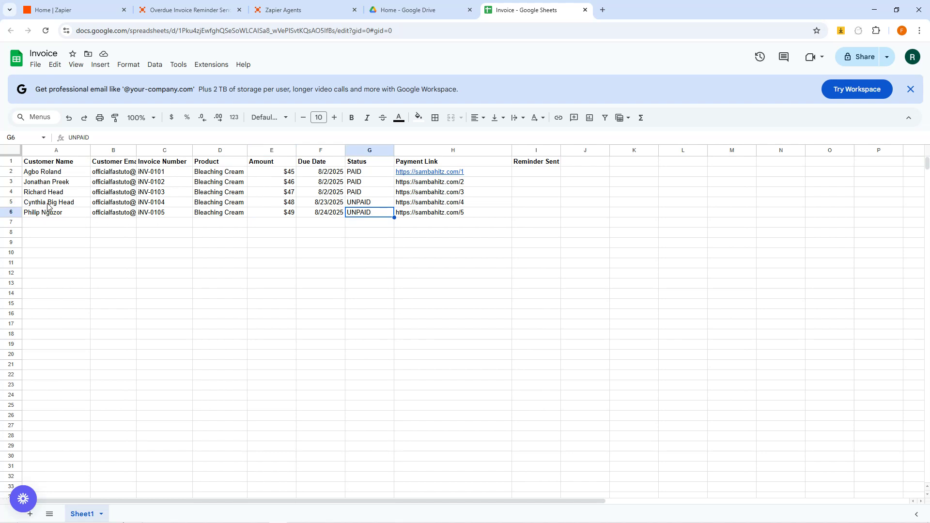
# Step: Remove the space from the customer surname in cell A5
pyautogui.doubleClick(63, 202)
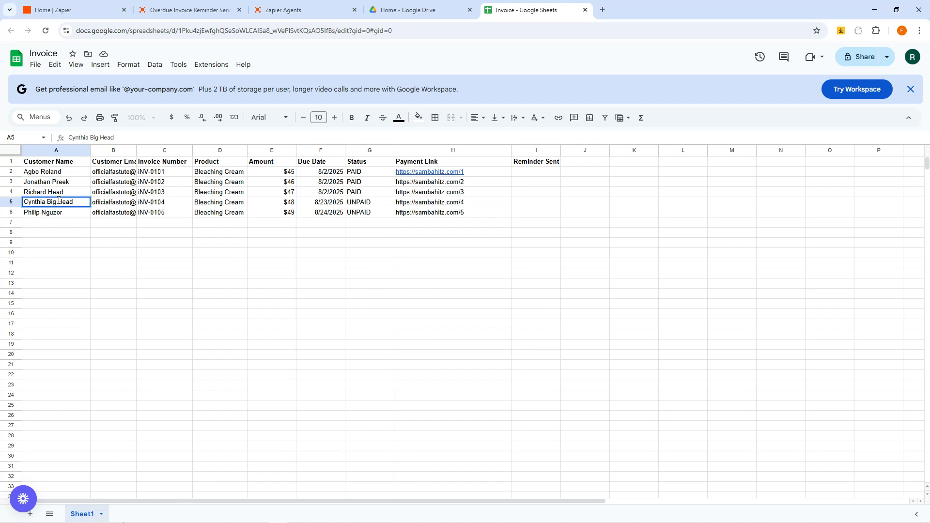
pyautogui.hotkey('ctrl', 'Left')
pyautogui.press('BackSpace')
pyautogui.click(42, 214)
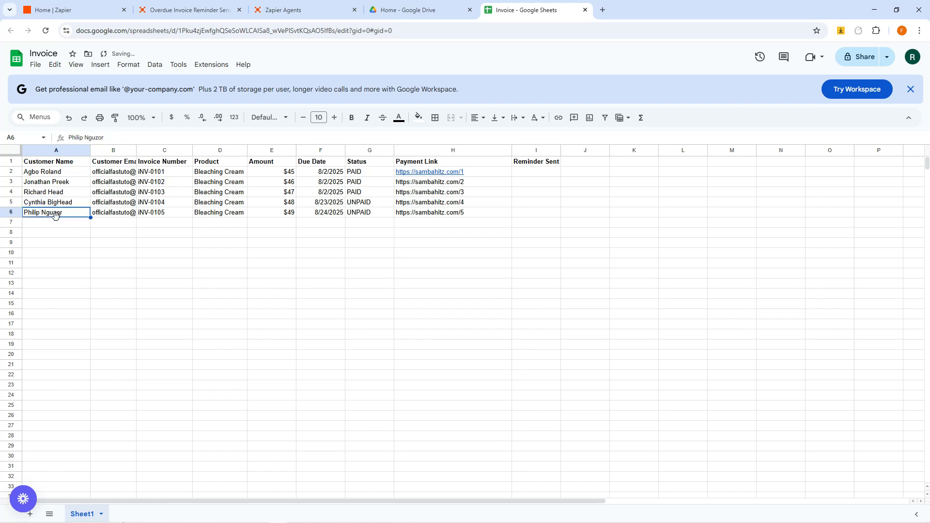
pyautogui.click(72, 232)
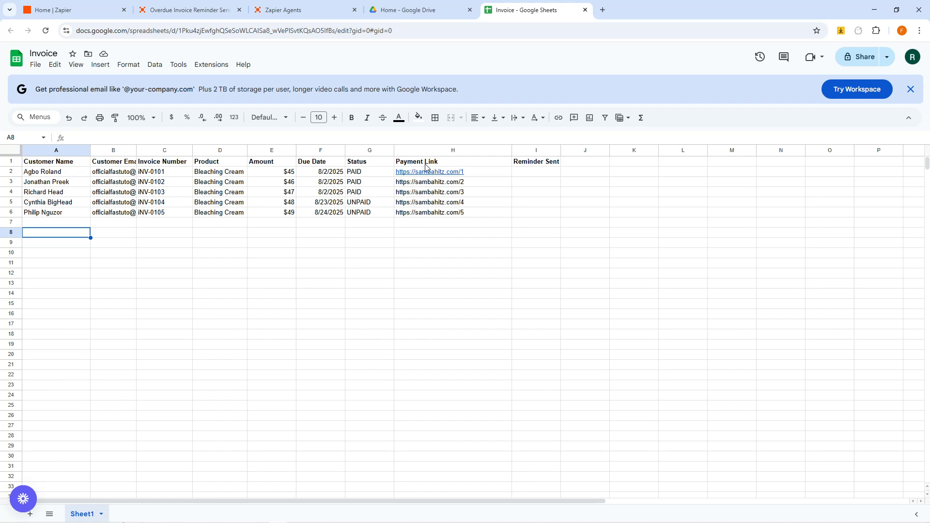
# Step: Review the H3 payment link and the empty Reminder Sent cells in rows 4–6
pyautogui.click(437, 184)
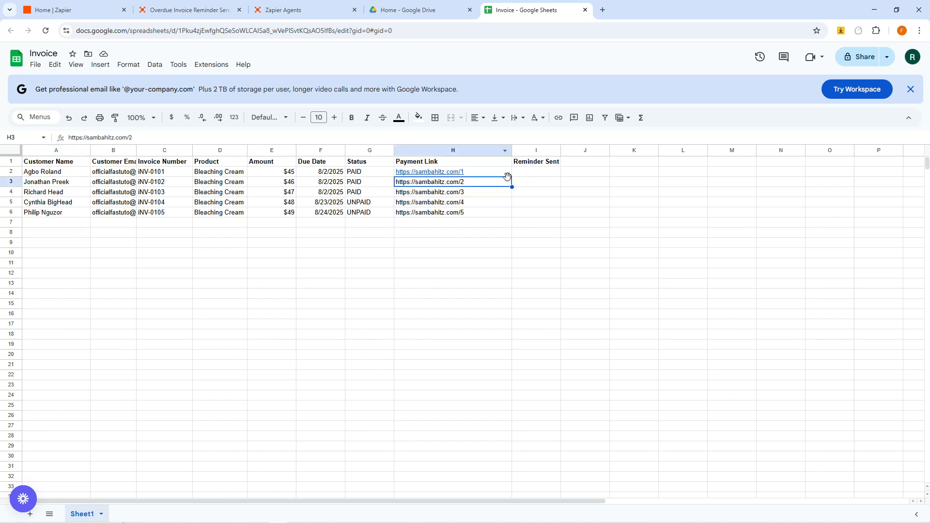
pyautogui.click(526, 203)
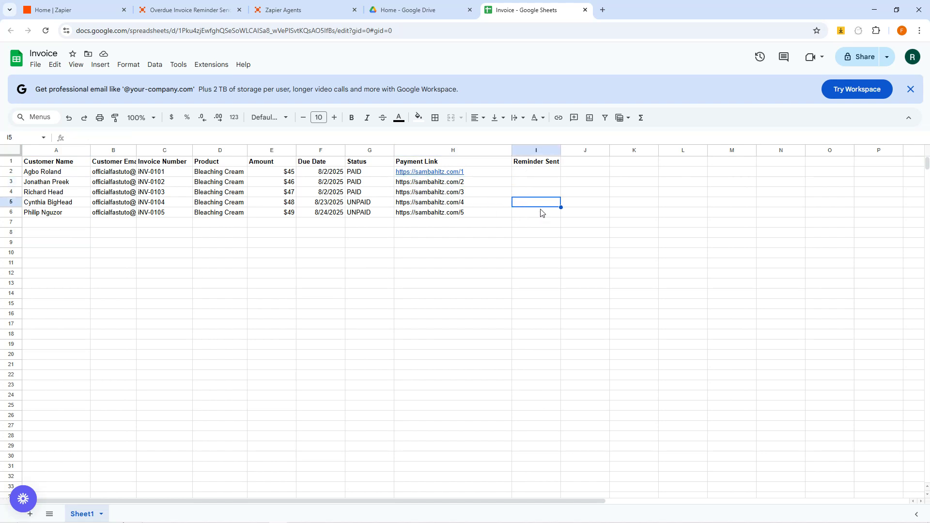
pyautogui.click(535, 193)
pyautogui.click(533, 204)
pyautogui.click(529, 216)
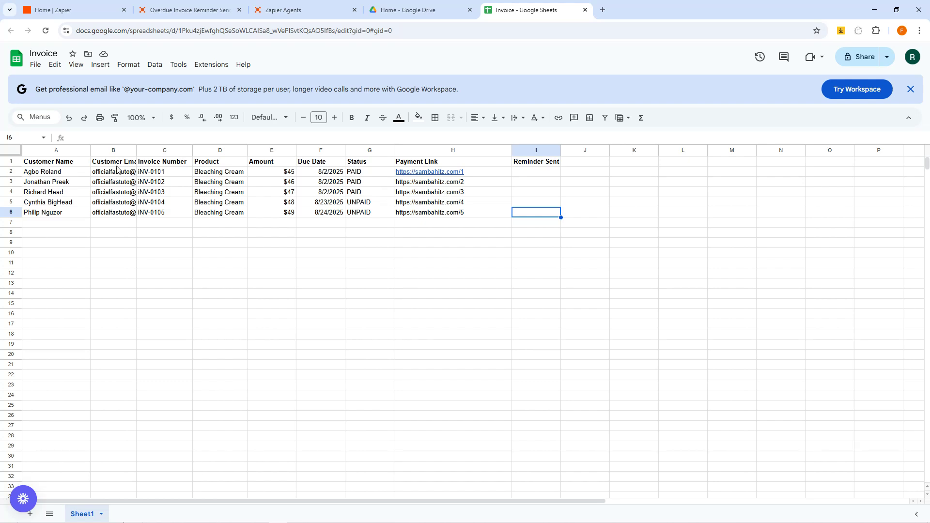
pyautogui.click(409, 10)
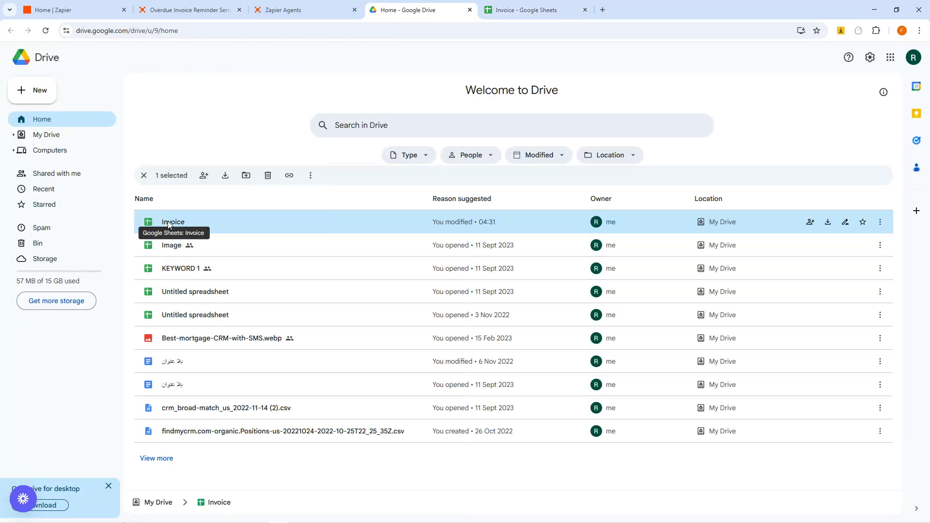
pyautogui.click(552, 8)
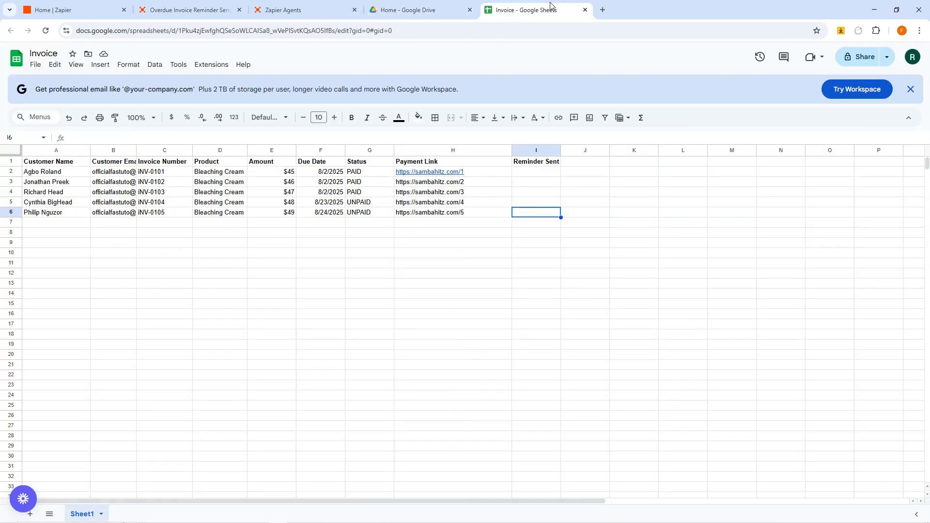
# Step: Replace the user-name part of the customer email in B5 with a new one
pyautogui.click(116, 206)
pyautogui.doubleClick(116, 206)
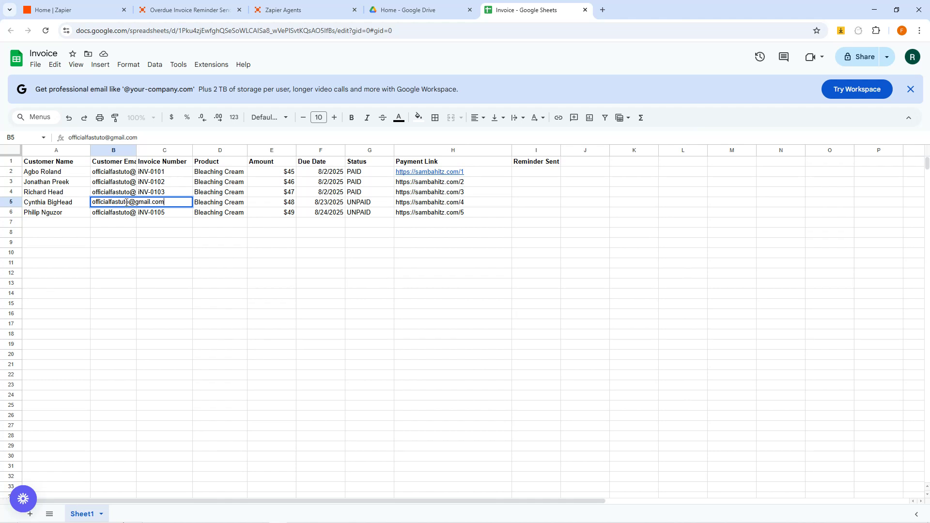
pyautogui.moveTo(130, 202); pyautogui.dragTo(90, 208)
pyautogui.write('fastgidi')
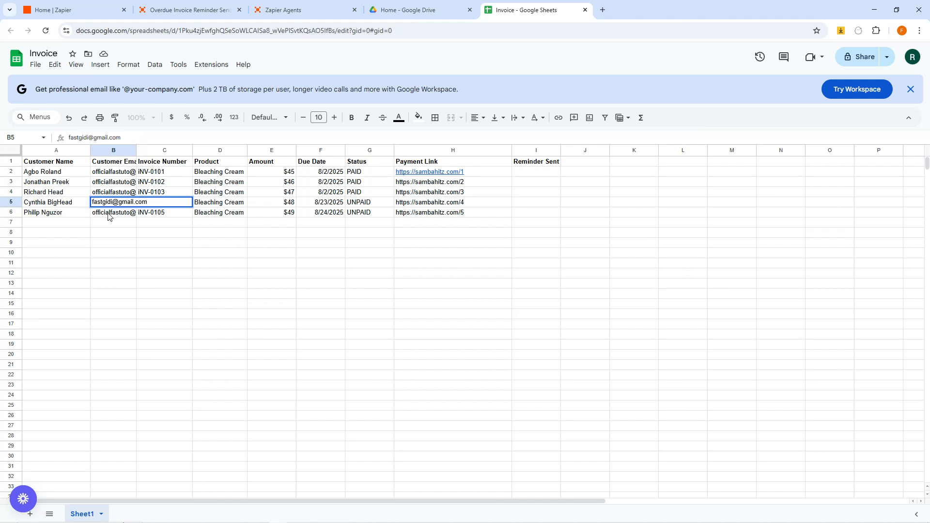
# Step: Replace the user-name part of the B6 email, then reload the Google Drive home page
pyautogui.doubleClick(108, 213)
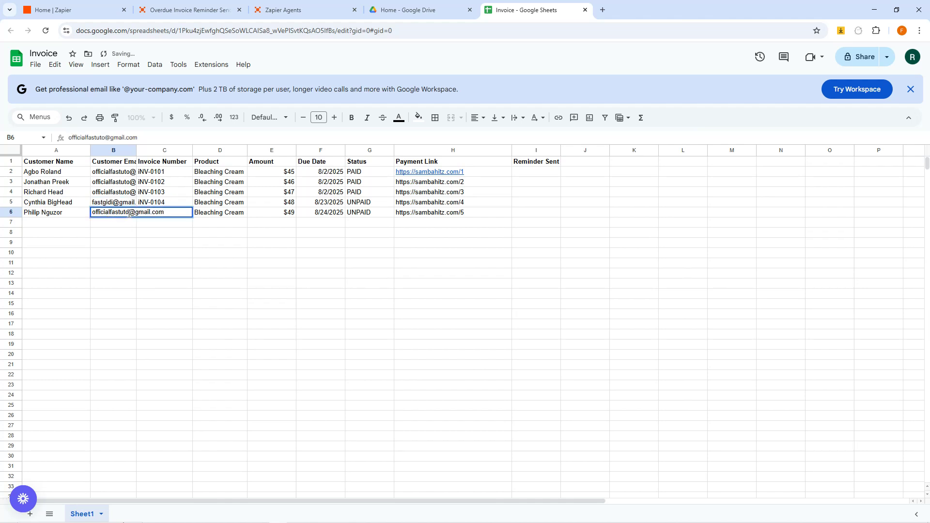
pyautogui.moveTo(129, 213); pyautogui.dragTo(89, 219)
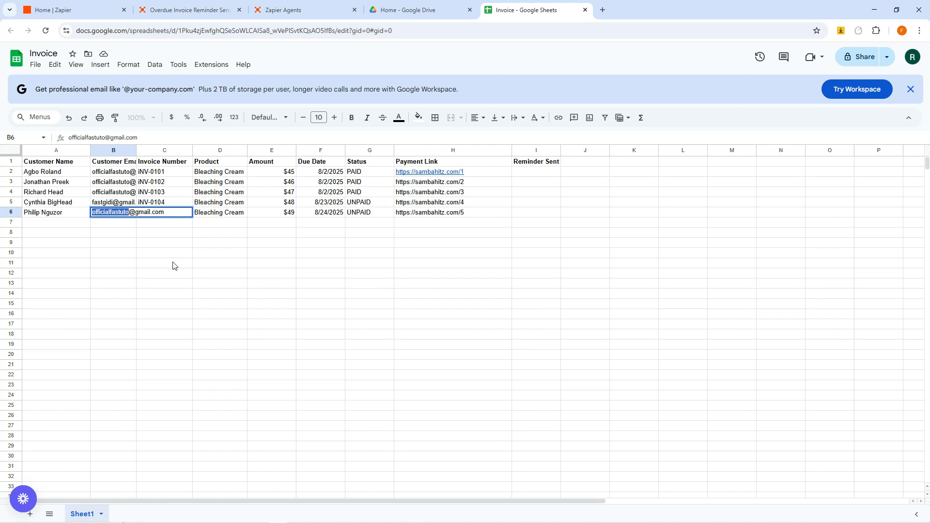
pyautogui.write('freztra')
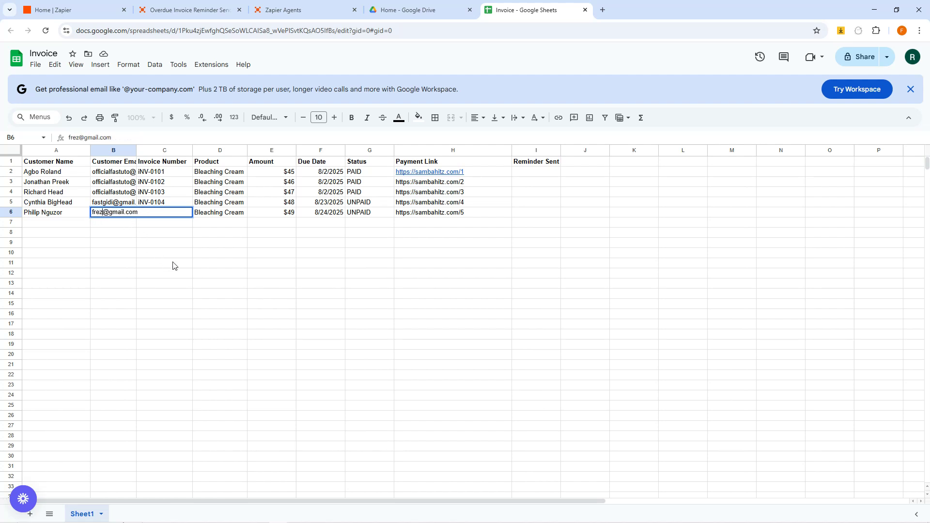
pyautogui.write('vz')
pyautogui.click(126, 232)
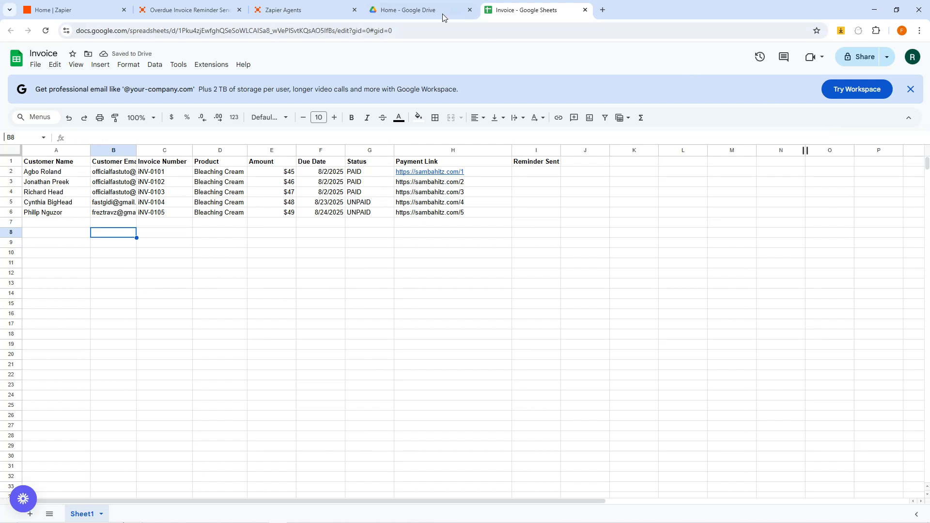
pyautogui.click(419, 6)
pyautogui.press('F5')
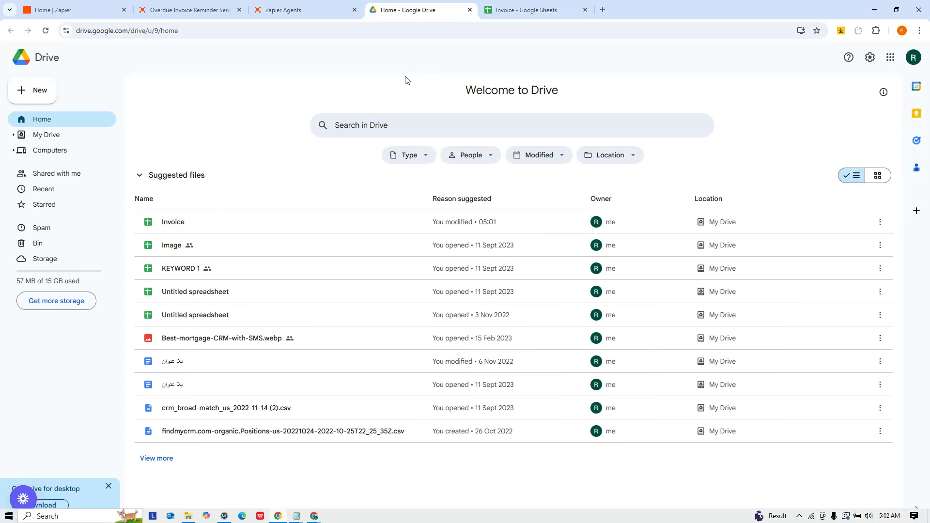
# Step: Show the Configure page of the Overdue Invoice Reminder Sender agent in Zapier Agents
pyautogui.click(319, 4)
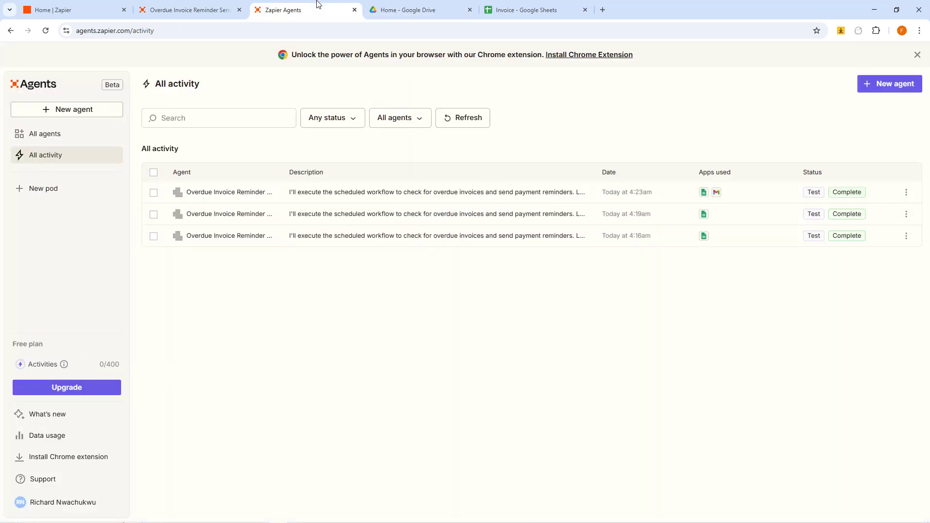
pyautogui.click(208, 6)
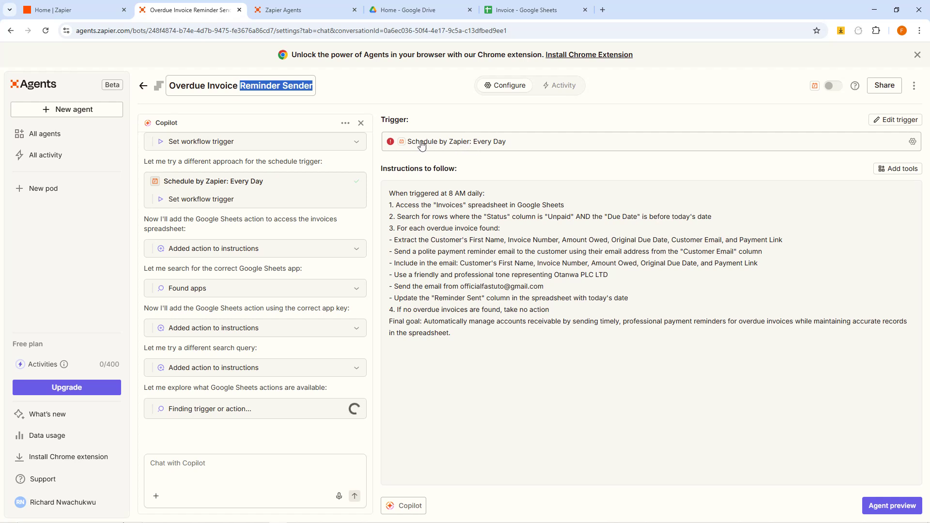
# Step: Set the Schedule by Zapier Every Day trigger's Time of Day to 8:00 AM and save it
pyautogui.click(494, 145)
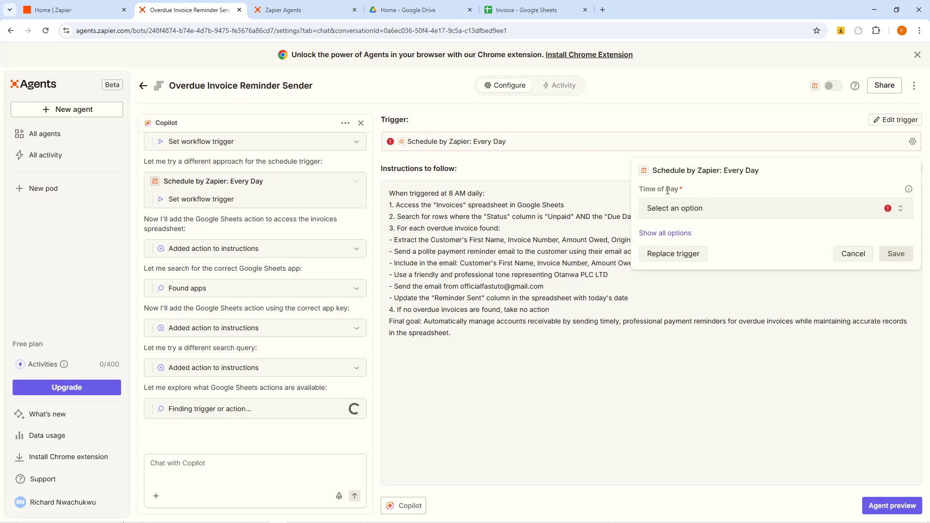
pyautogui.click(685, 209)
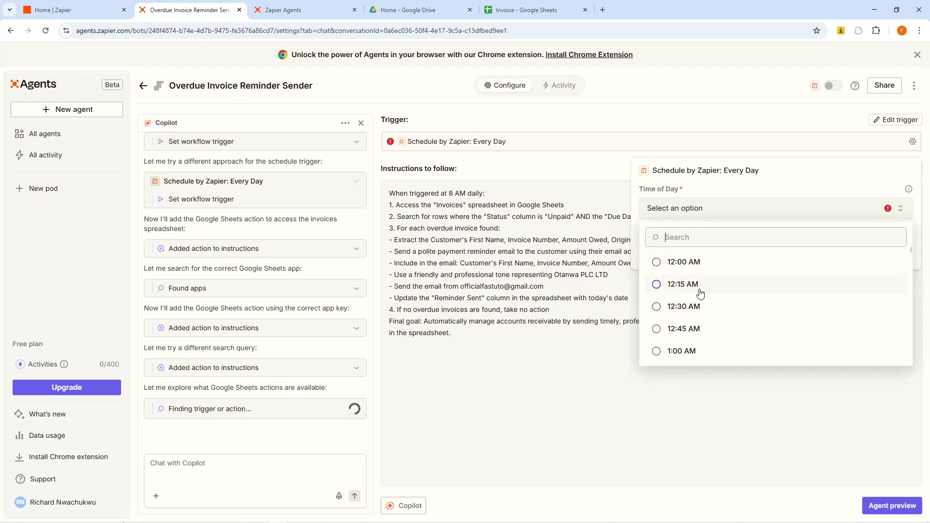
pyautogui.write('8')
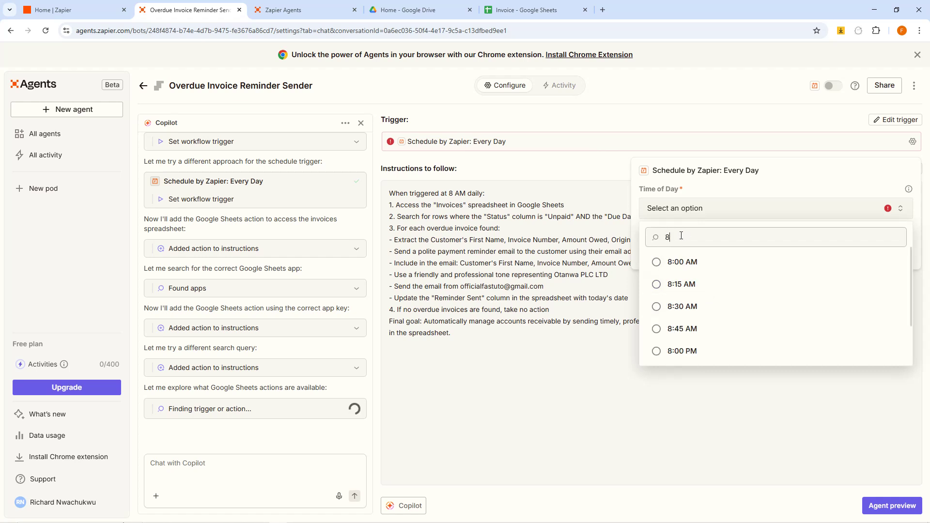
pyautogui.click(683, 265)
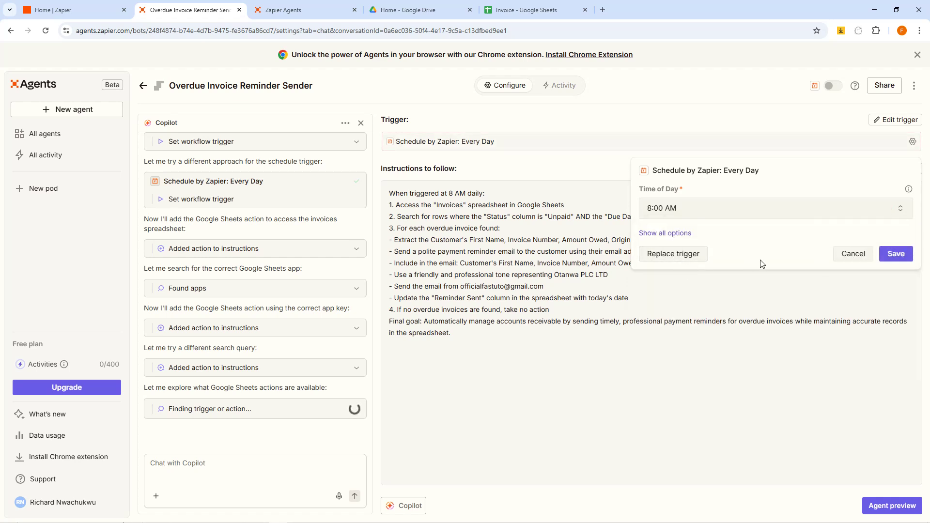
pyautogui.click(894, 254)
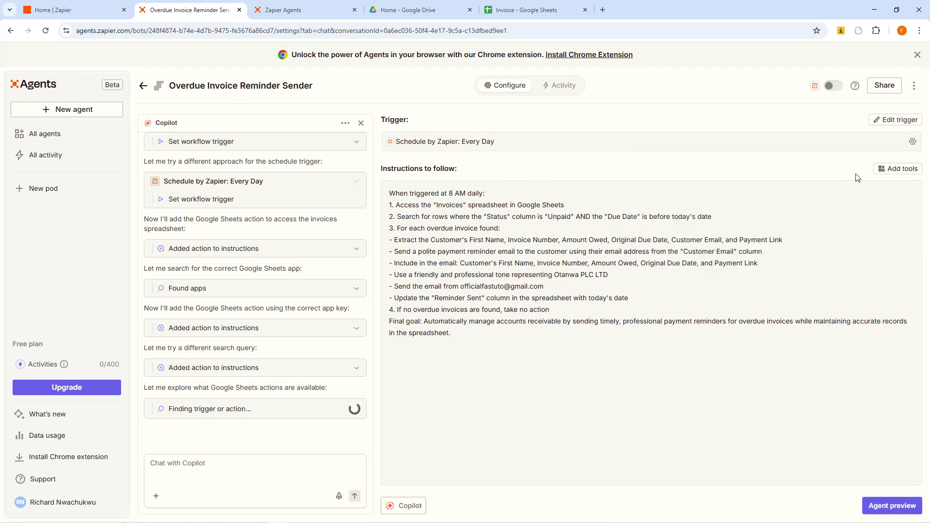
# Step: Add the Google Sheets Lookup Spreadsheet Rows (Advanced) tool, then browse the 7,000+ apps catalogue again
pyautogui.click(898, 169)
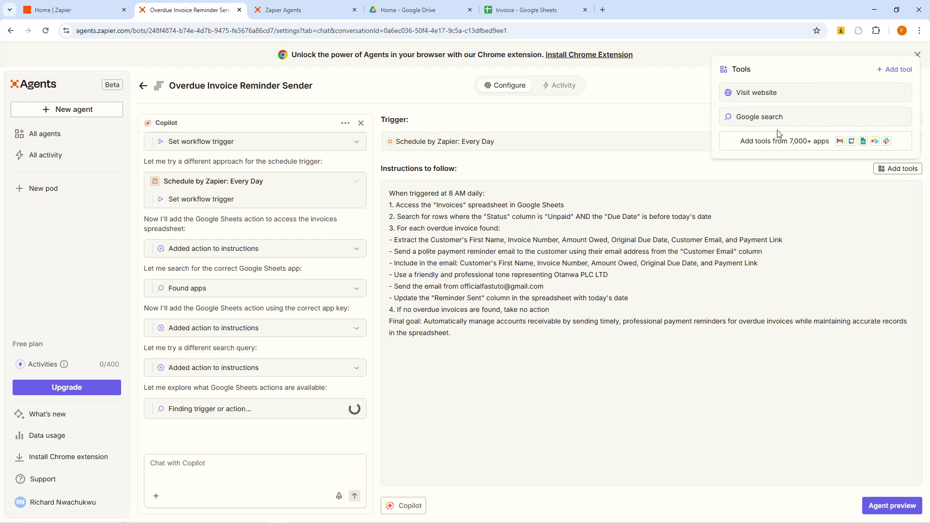
pyautogui.click(801, 143)
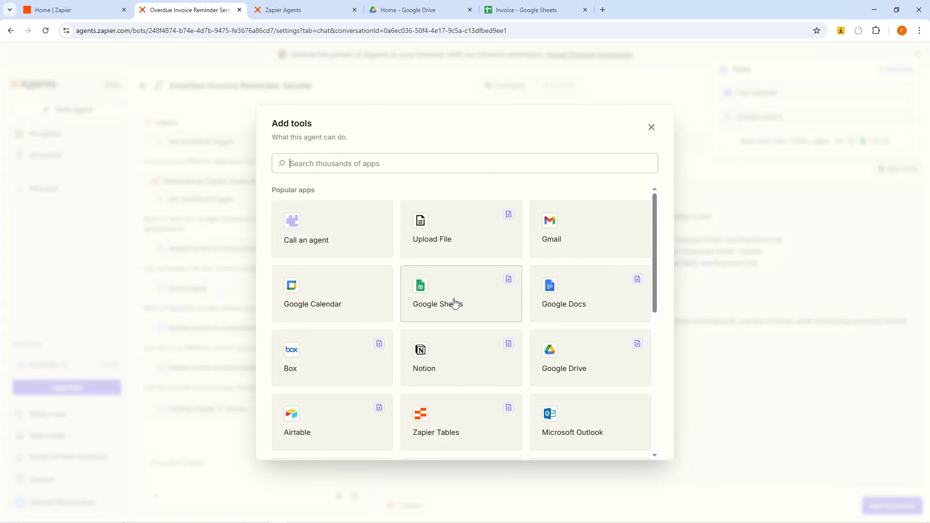
pyautogui.click(441, 302)
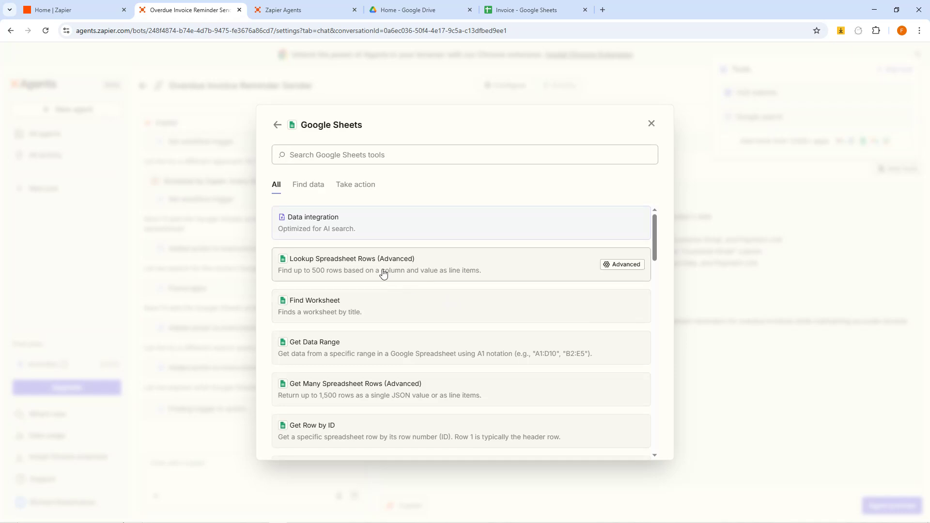
pyautogui.click(358, 266)
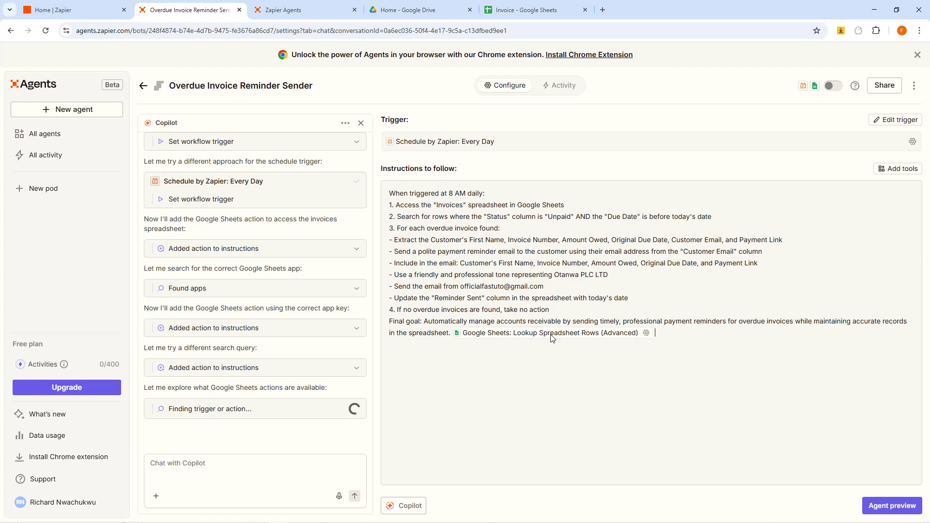
pyautogui.click(899, 175)
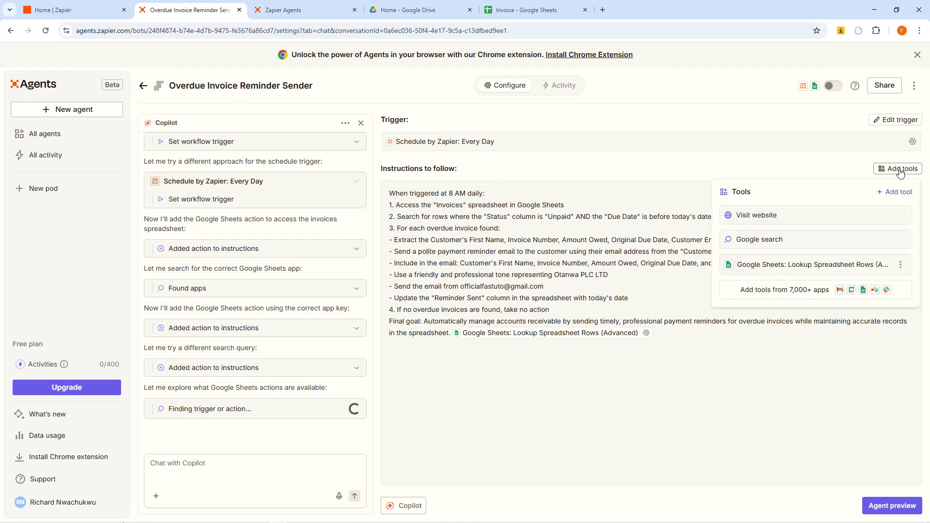
pyautogui.click(803, 293)
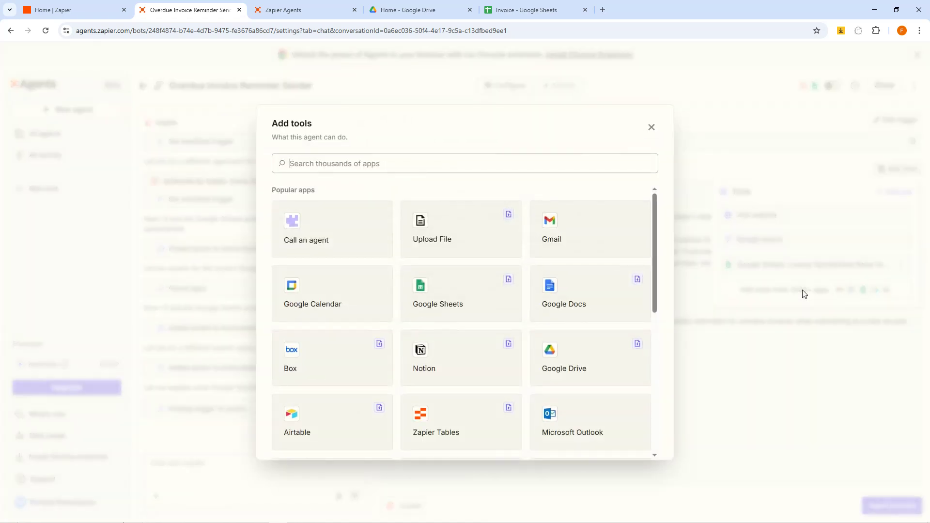
# Step: Pick Gmail's Send Email action as a tool for the agent
pyautogui.click(575, 239)
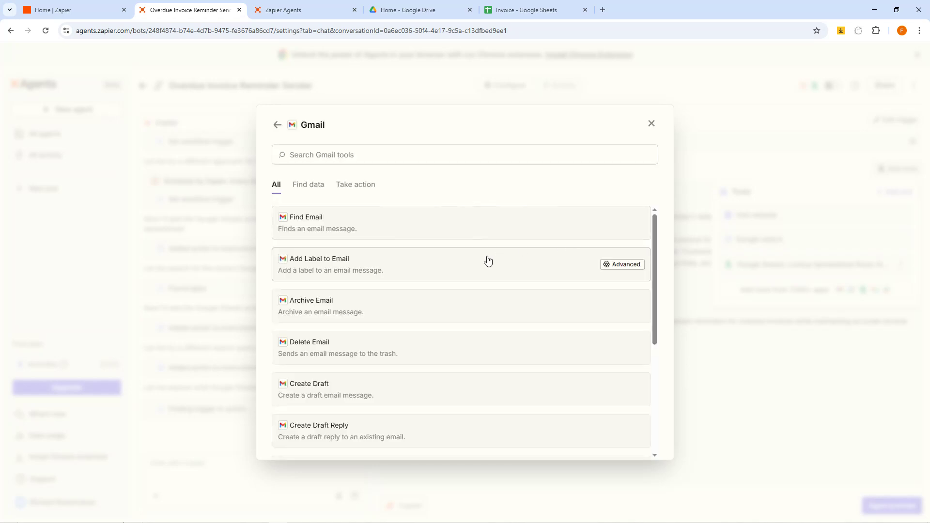
pyautogui.moveTo(652, 223); pyautogui.dragTo(643, 328)
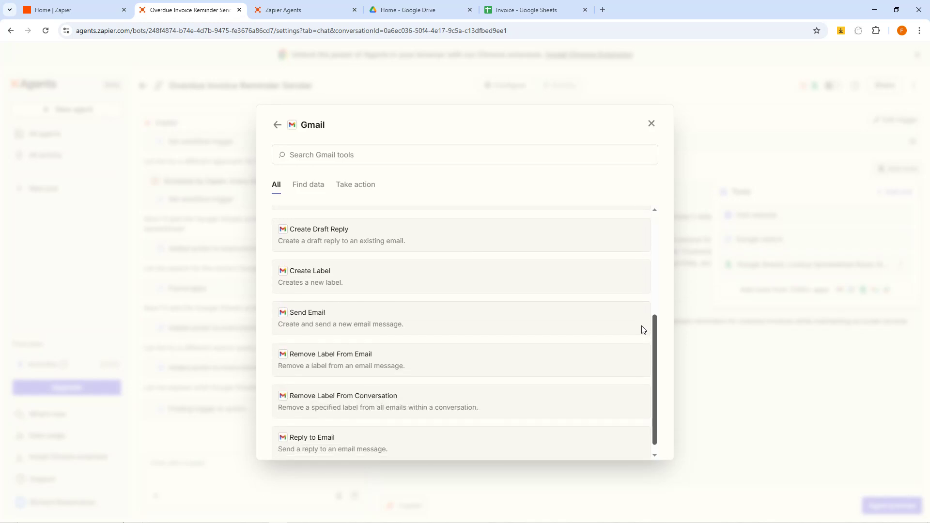
pyautogui.click(320, 310)
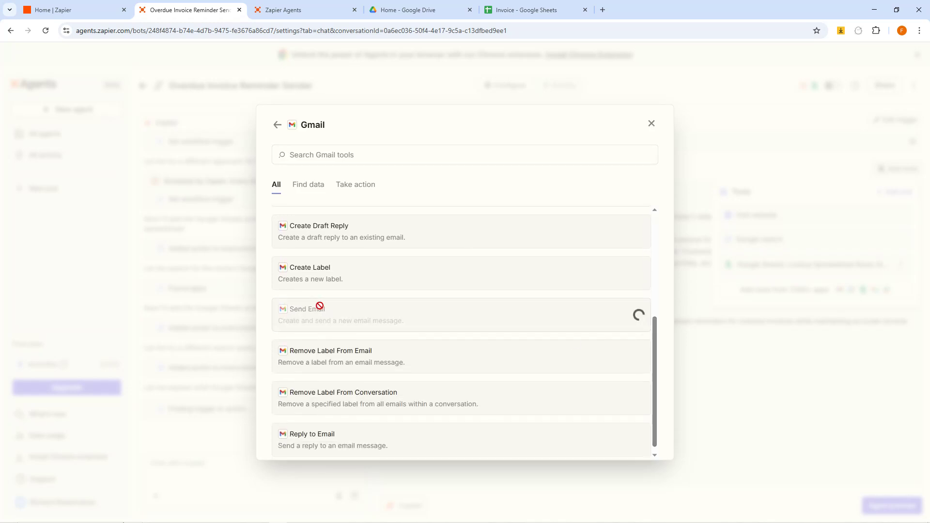
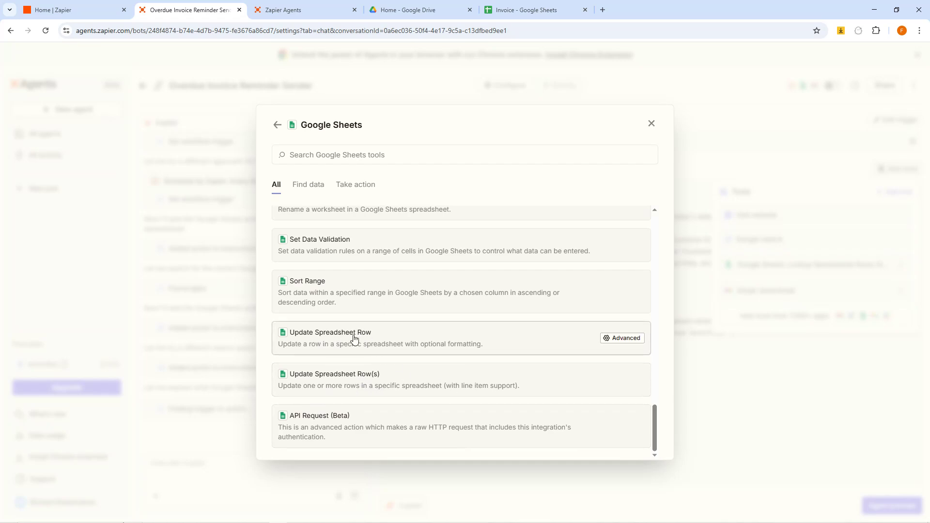
# Step: Add Google Sheets: Update Spreadsheet Row as the last tool in the invoice reminder instructions
pyautogui.click(371, 337)
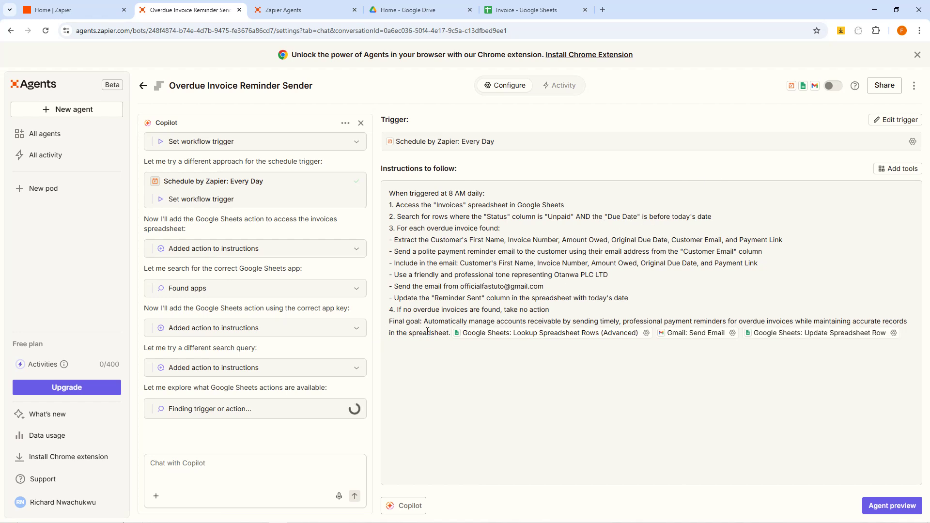
# Step: In the Lookup Spreadsheet Rows settings, keep the current account and fix Drive to My Google Drive
pyautogui.click(647, 333)
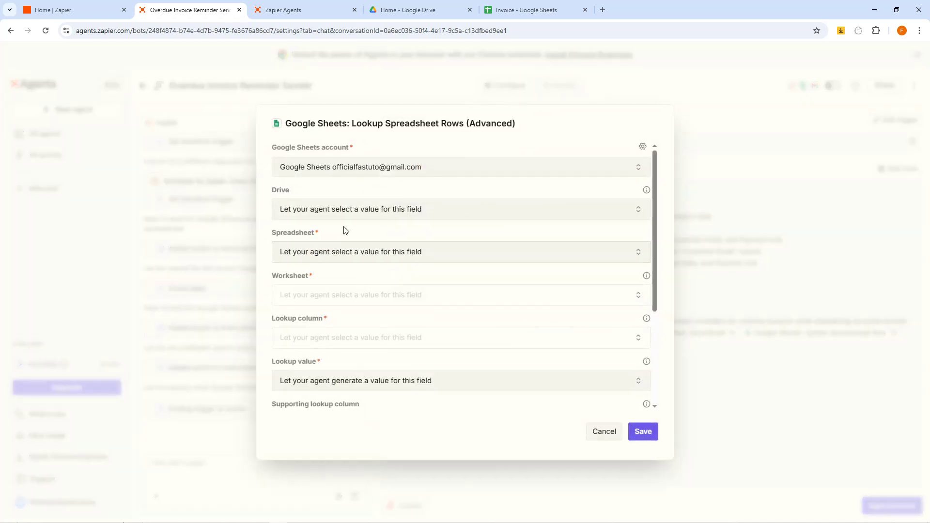
pyautogui.click(365, 173)
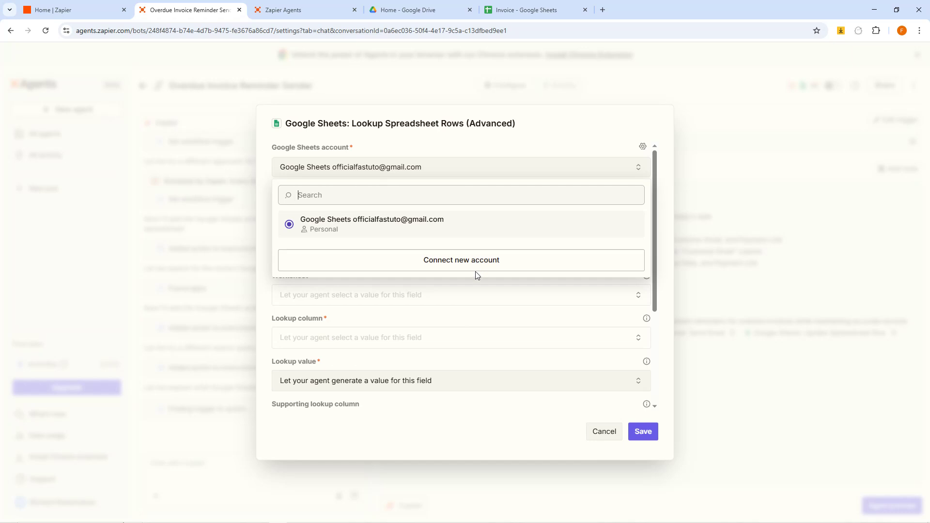
pyautogui.click(444, 286)
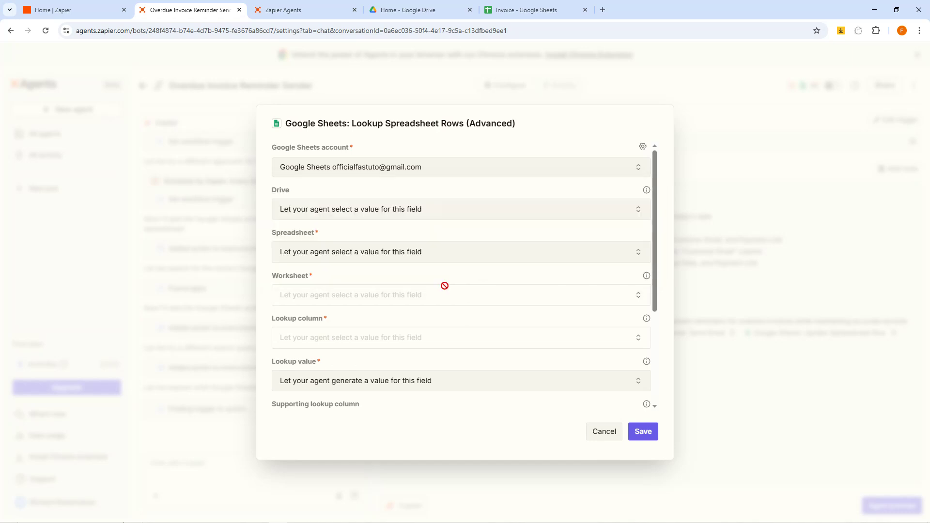
pyautogui.click(334, 212)
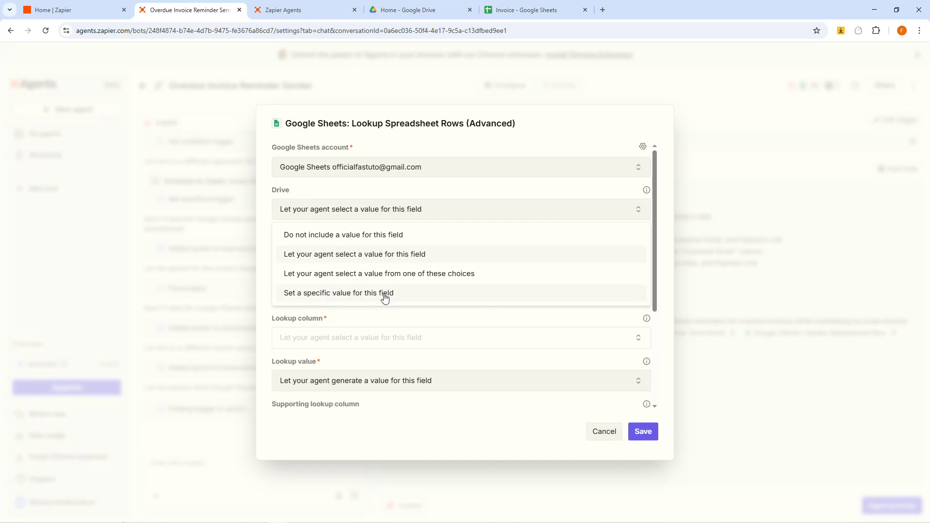
pyautogui.click(349, 293)
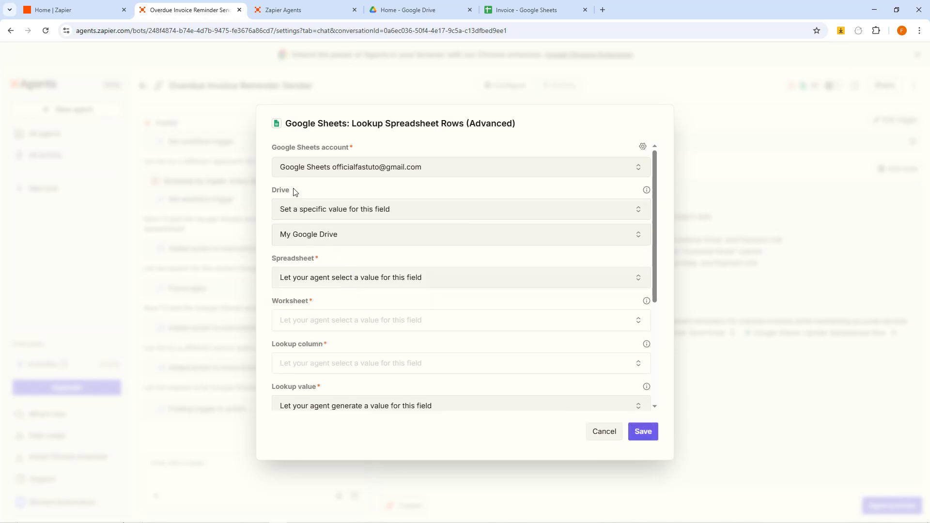
pyautogui.click(329, 238)
pyautogui.click(318, 291)
# Step: Fix the lookup's Spreadsheet to Invoice and Worksheet to Sheet1, then save it
pyautogui.click(321, 278)
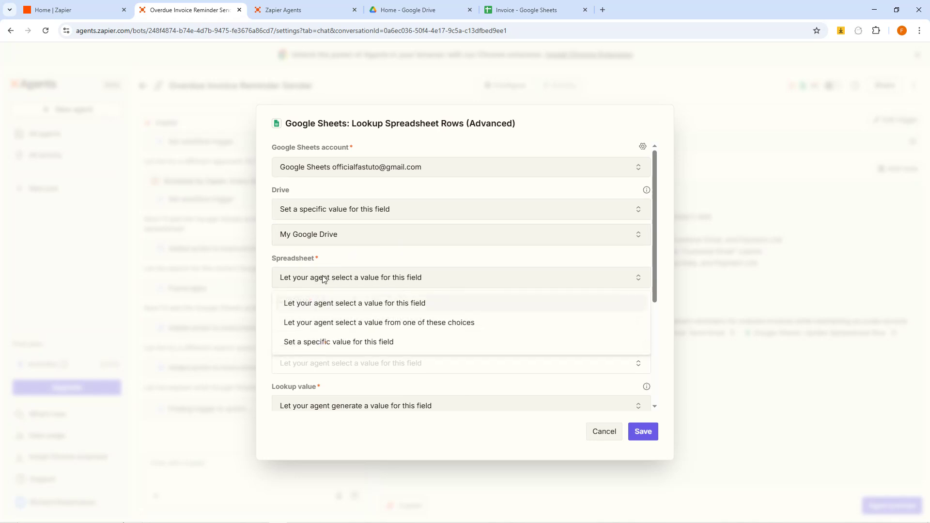
pyautogui.click(318, 344)
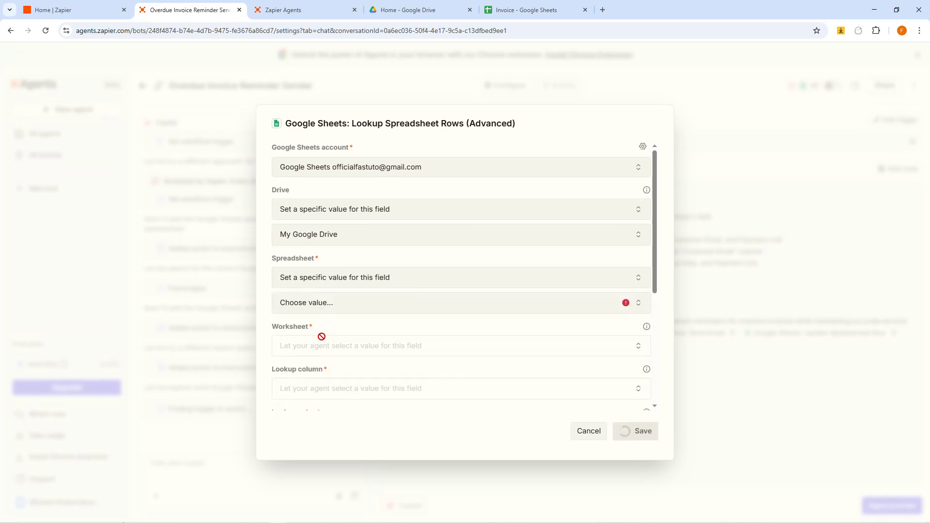
pyautogui.click(315, 304)
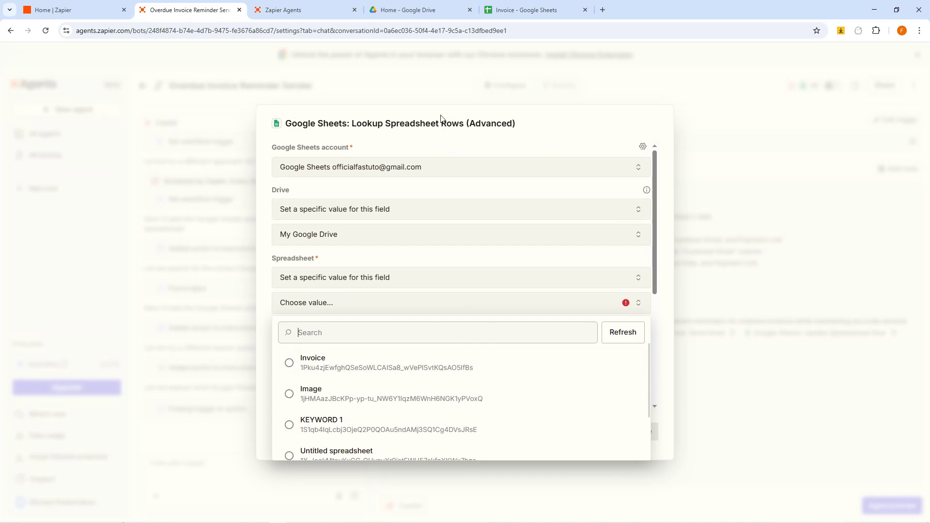
pyautogui.click(290, 363)
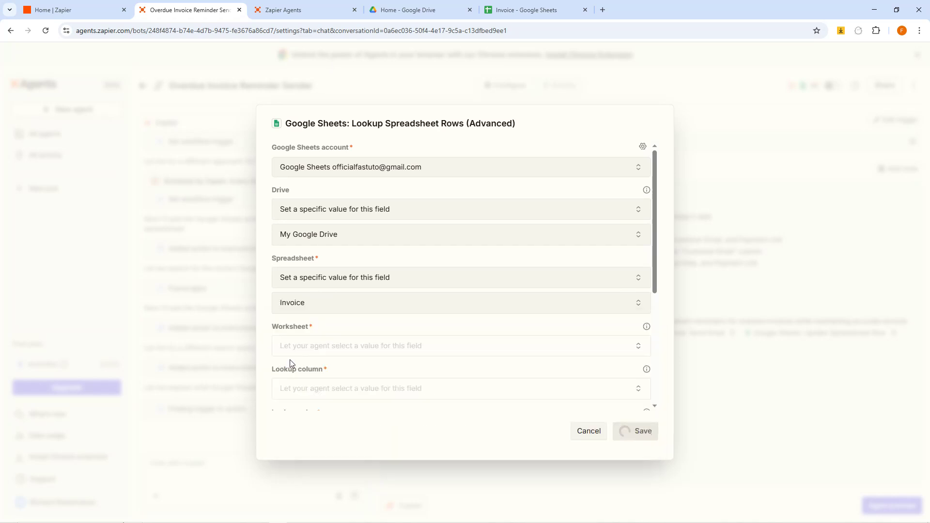
pyautogui.scroll(-3, 406, 241)
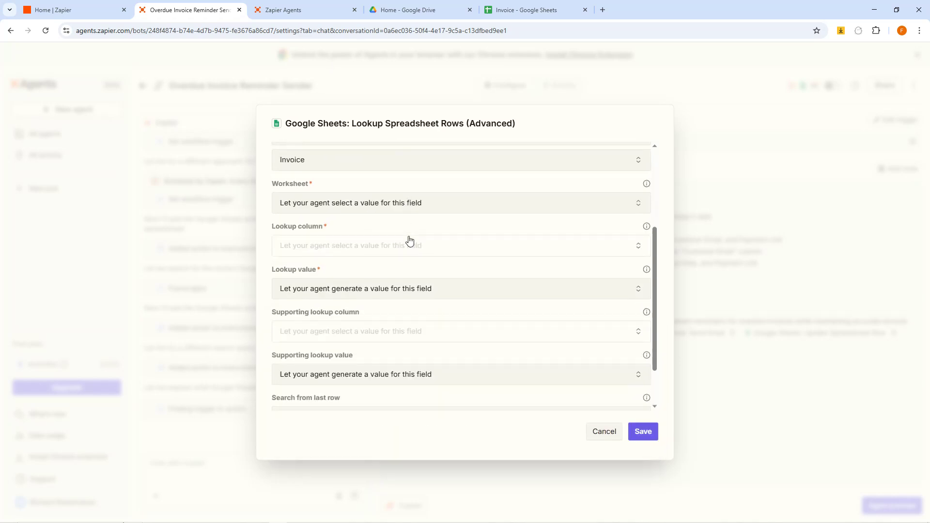
pyautogui.click(306, 202)
pyautogui.click(320, 264)
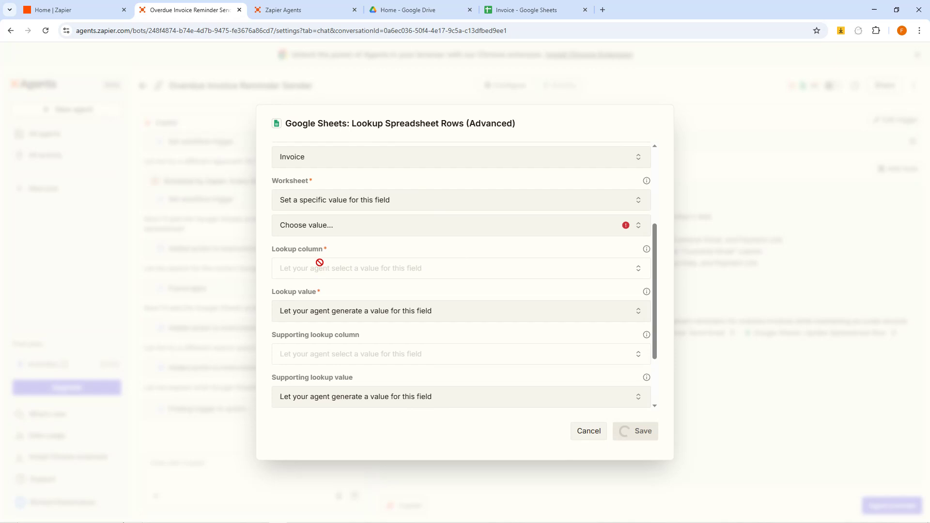
pyautogui.click(312, 227)
pyautogui.click(310, 290)
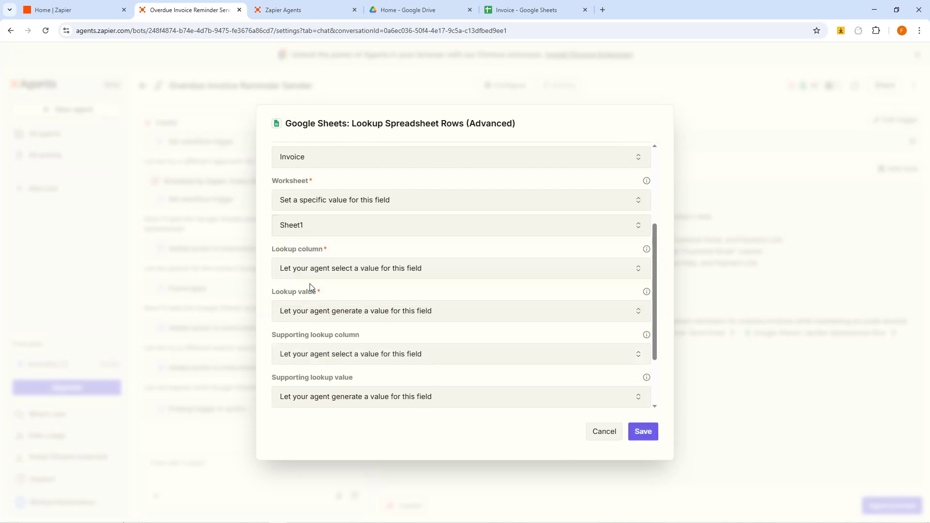
pyautogui.scroll(-2, 313, 271)
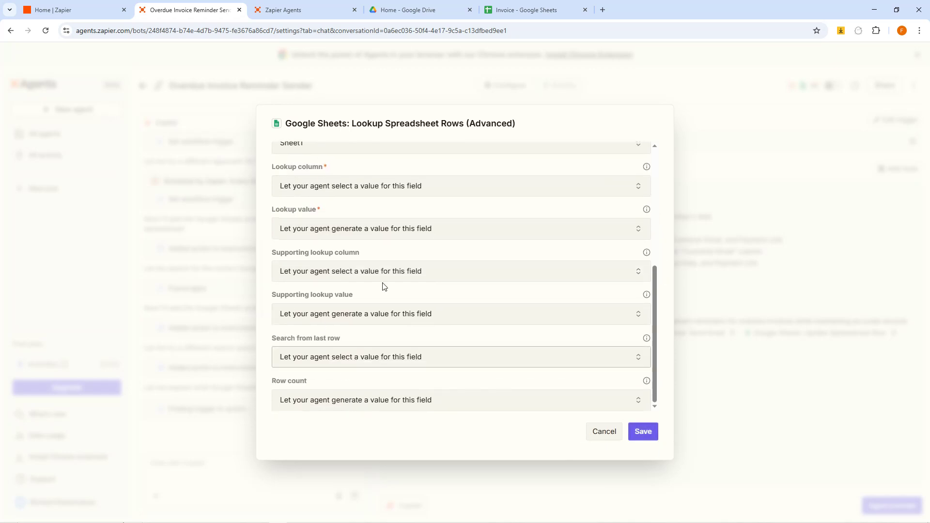
pyautogui.click(643, 432)
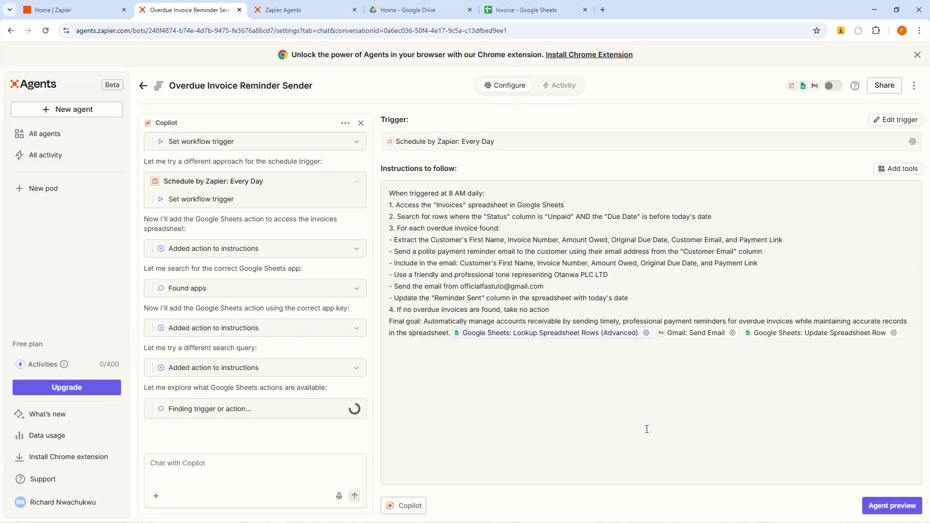
# Step: Save the Gmail: Send Email settings unchanged and bring up the Update Spreadsheet Row settings
pyautogui.click(732, 333)
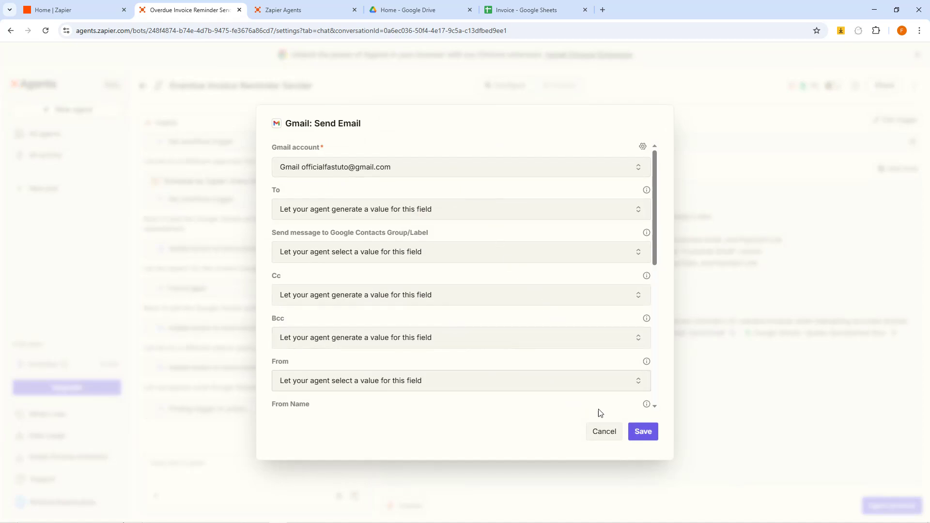
pyautogui.click(642, 436)
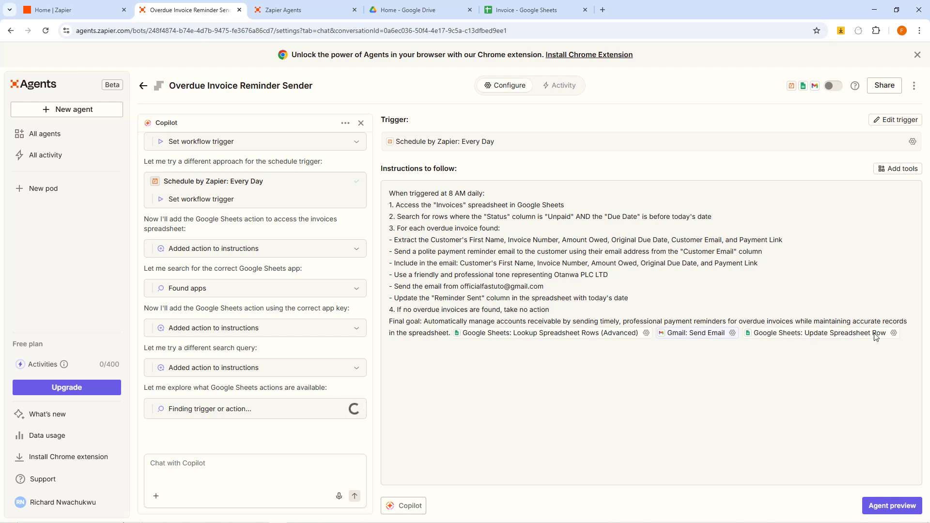
pyautogui.click(894, 333)
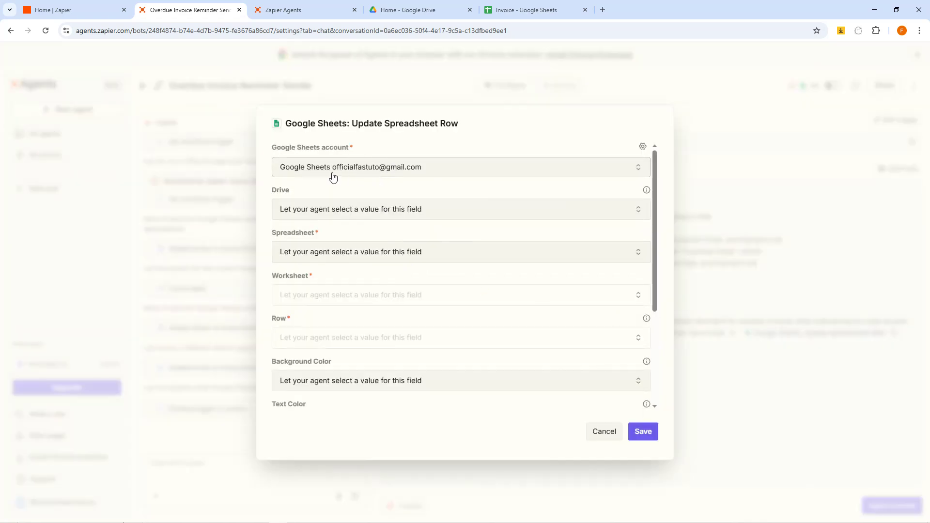
# Step: Fix Update Spreadsheet Row's Drive to My Google Drive and Spreadsheet to Invoice, then save
pyautogui.click(341, 211)
pyautogui.click(344, 293)
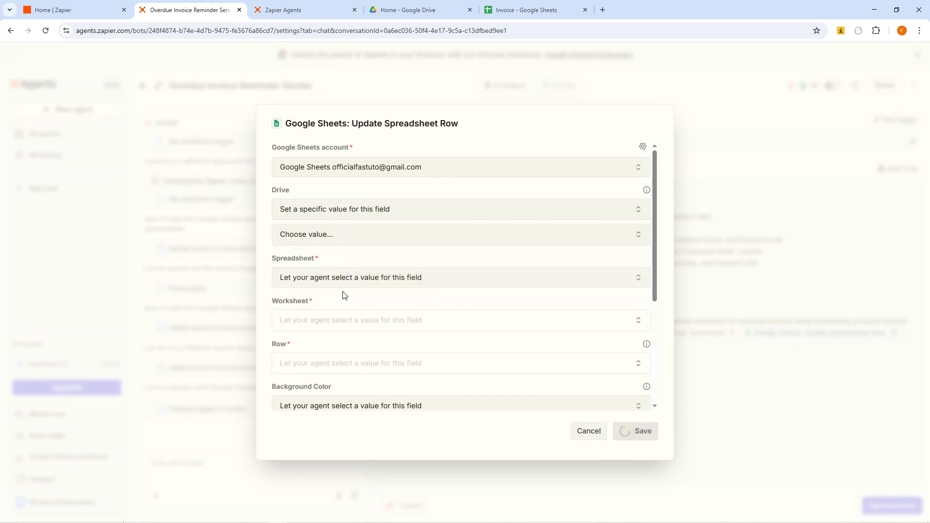
pyautogui.click(315, 235)
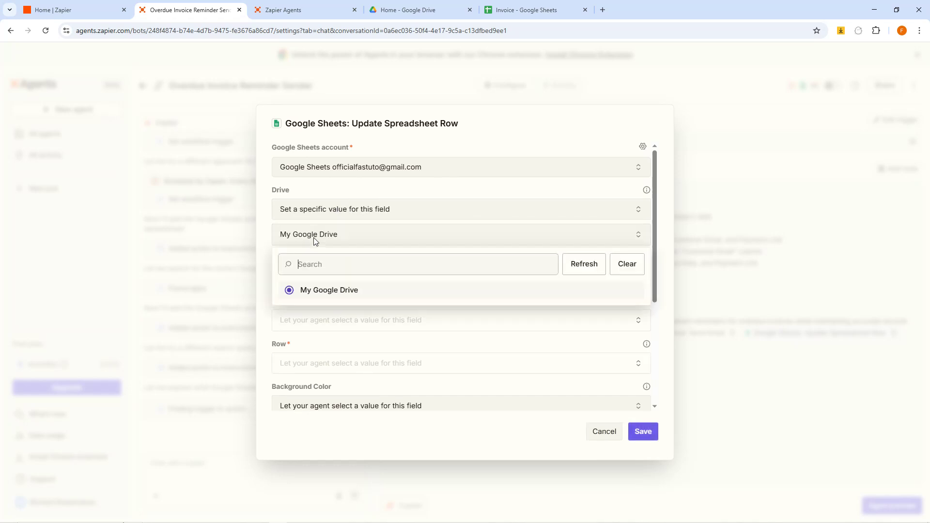
pyautogui.click(324, 290)
pyautogui.click(304, 280)
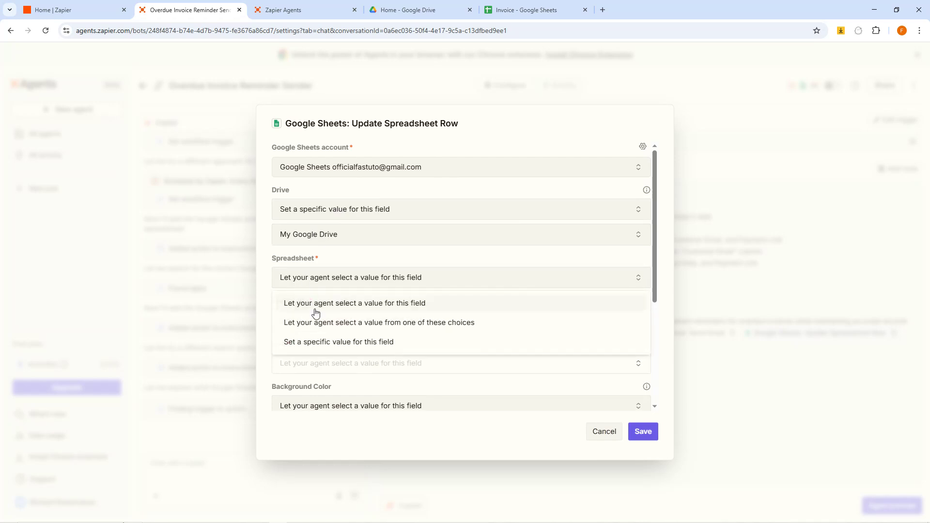
pyautogui.click(326, 343)
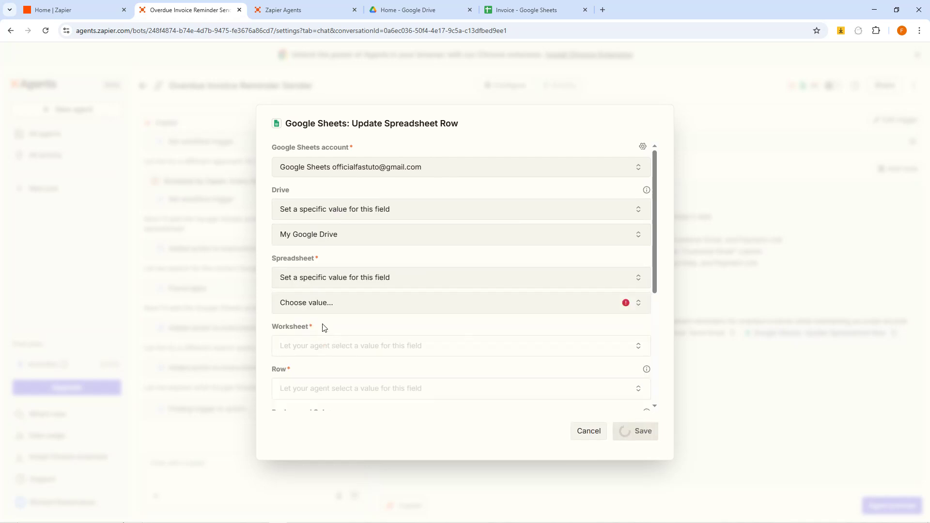
pyautogui.click(316, 300)
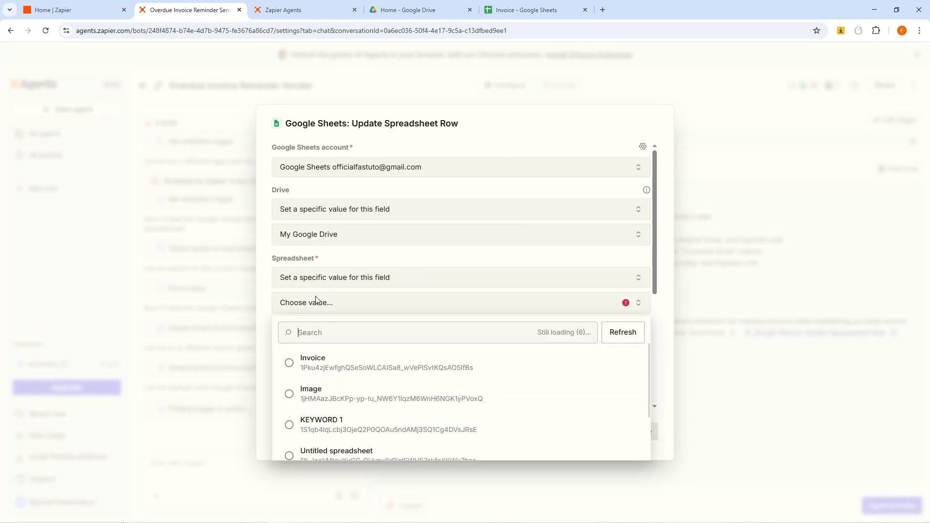
pyautogui.click(308, 362)
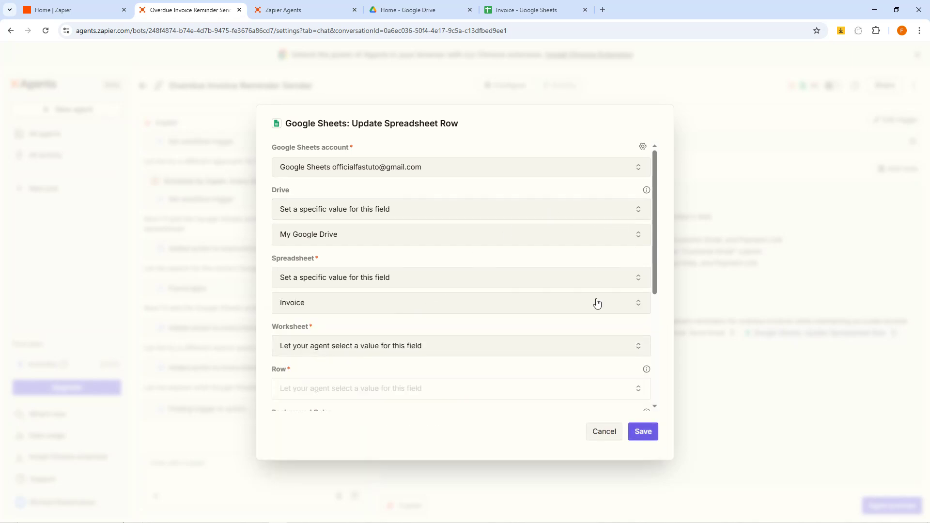
pyautogui.scroll(-3, 596, 300)
pyautogui.scroll(-2, 556, 355)
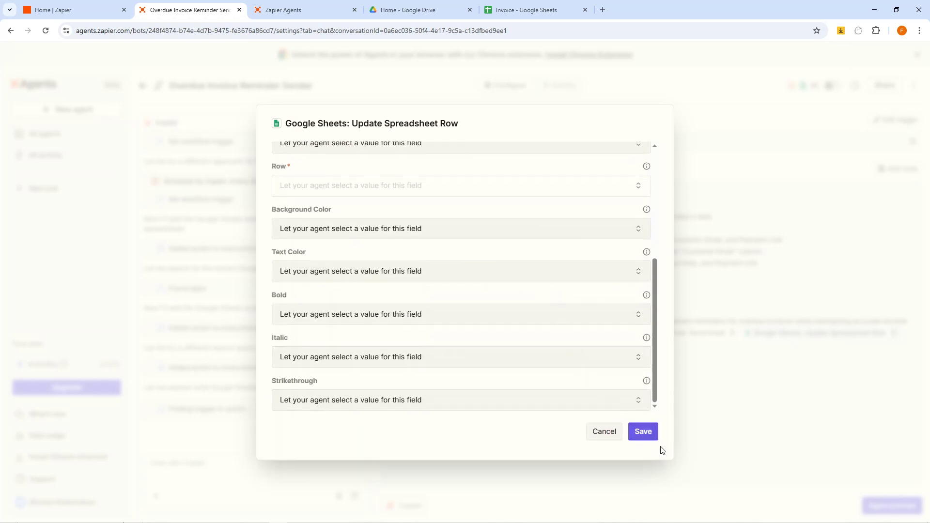
pyautogui.click(642, 431)
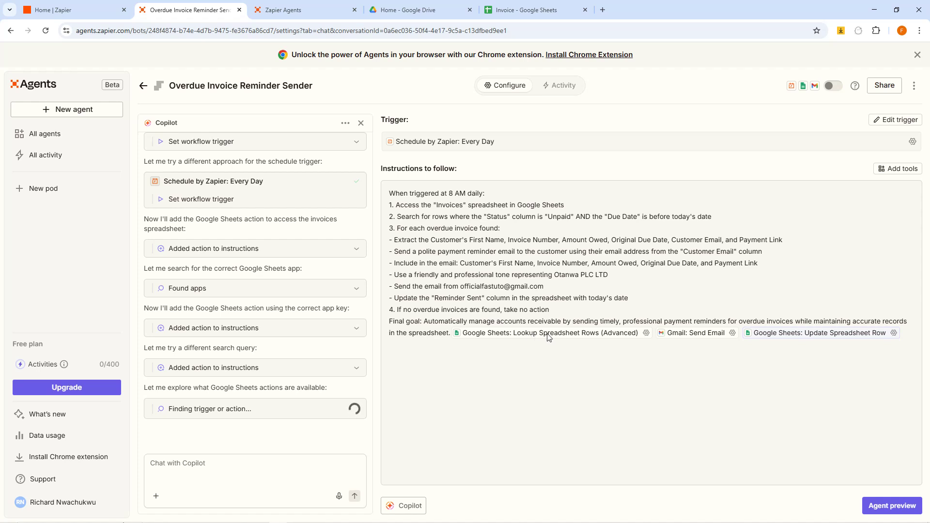
# Step: Place Lookup after step 2, Gmail: Send Email on the sending line, Update Spreadsheet Row on Reminder Sent
pyautogui.moveTo(549, 337); pyautogui.dragTo(783, 215)
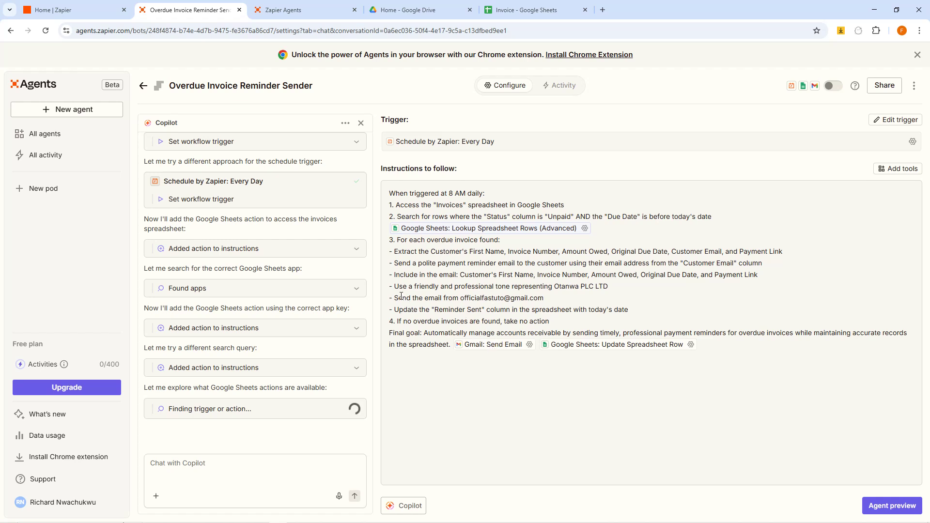
pyautogui.moveTo(401, 296); pyautogui.dragTo(511, 300)
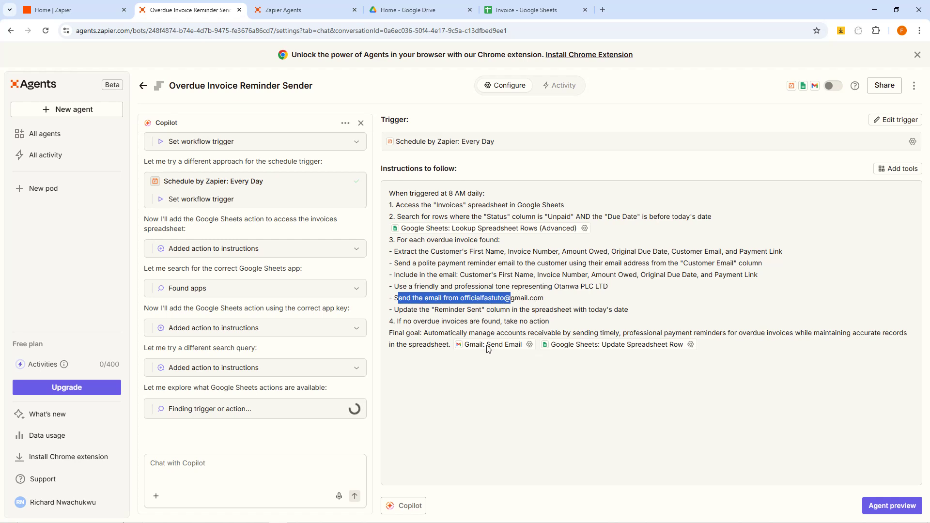
pyautogui.moveTo(487, 348); pyautogui.dragTo(591, 299)
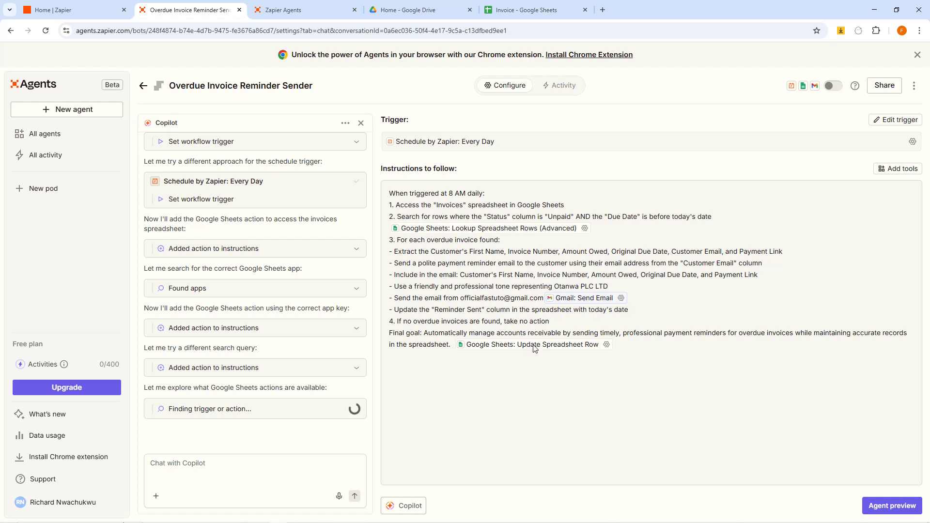
pyautogui.moveTo(533, 345); pyautogui.dragTo(696, 312)
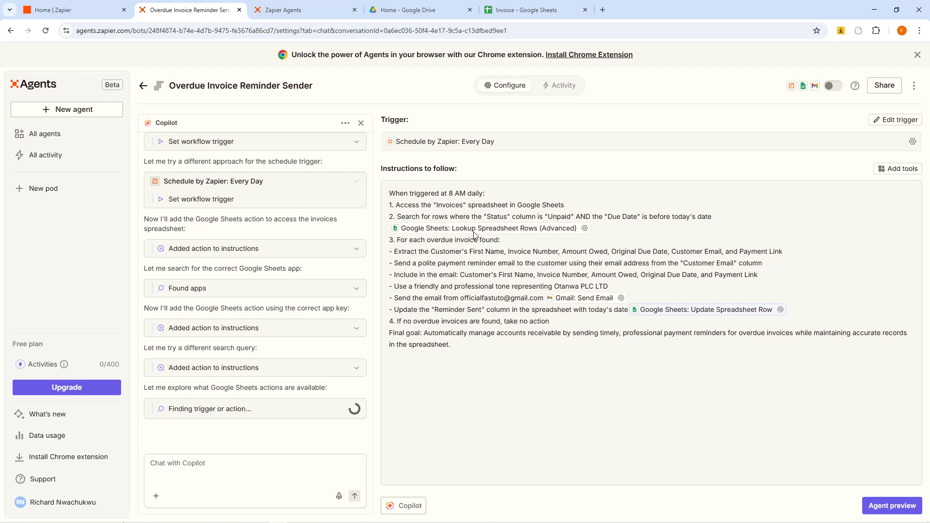
# Step: Launch a test run of Overdue Invoice Reminder Sender from Agent preview
pyautogui.click(881, 509)
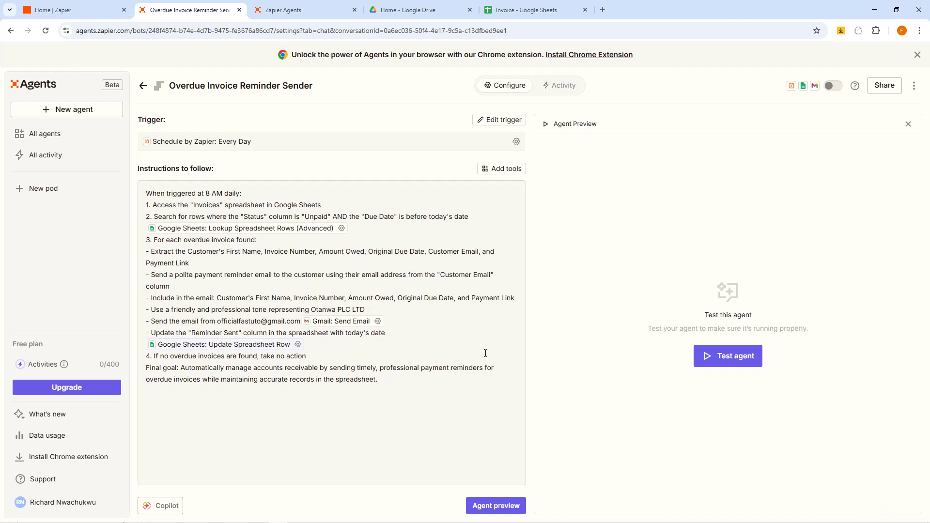
pyautogui.click(734, 359)
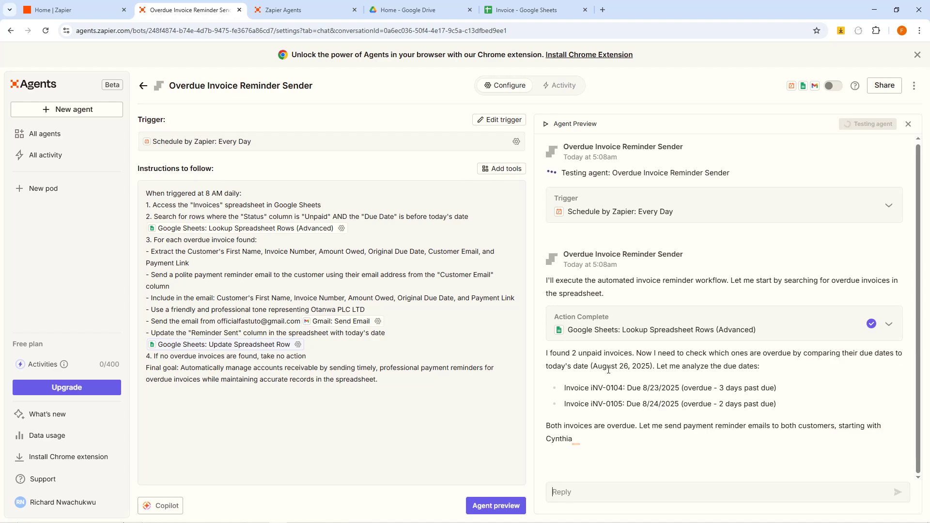
# Step: Review the overdue invoice list and iNV-0104's days-overdue count in the test run
pyautogui.moveTo(602, 366); pyautogui.dragTo(636, 363)
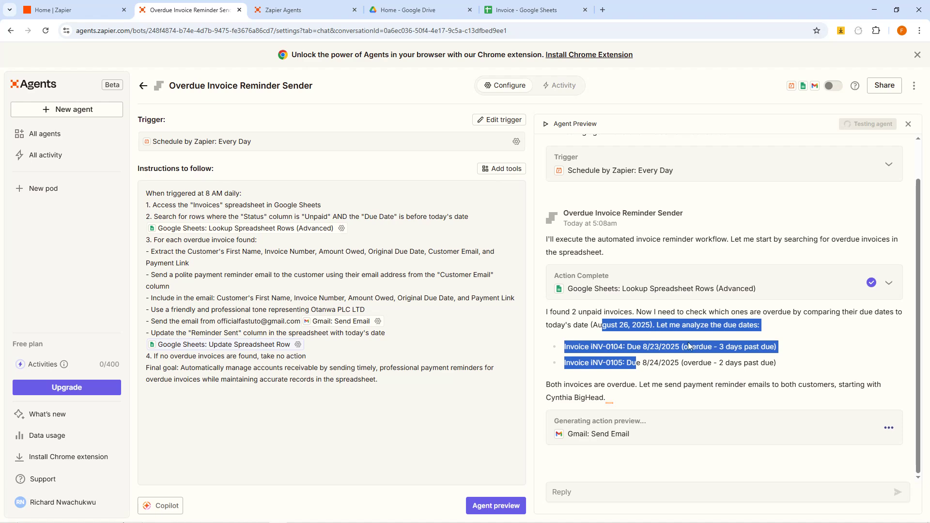
pyautogui.click(667, 370)
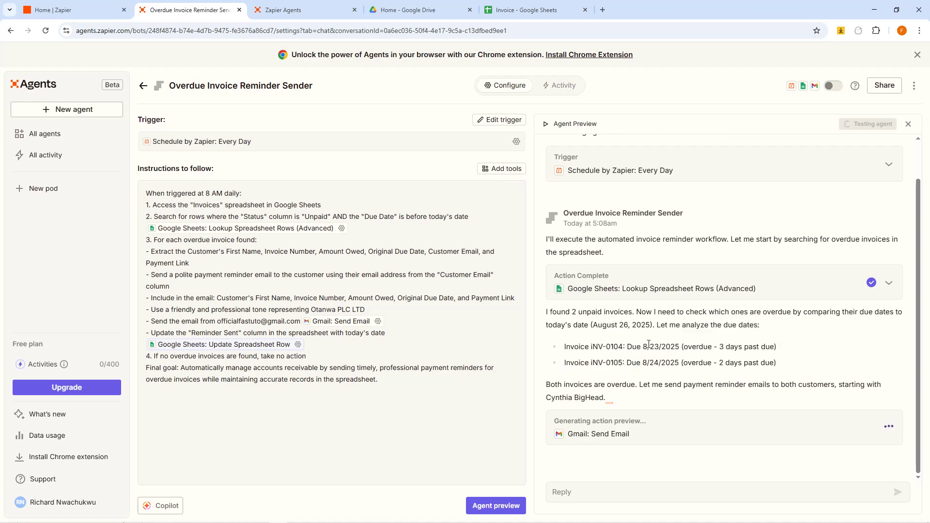
pyautogui.scroll(10, 654, 341)
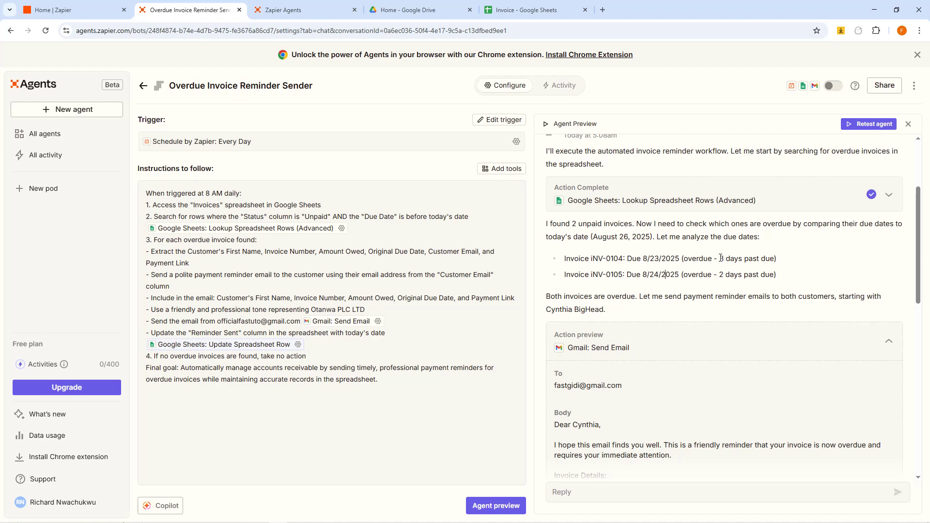
pyautogui.moveTo(721, 258); pyautogui.dragTo(726, 258)
pyautogui.click(720, 274)
pyautogui.scroll(-2, 636, 312)
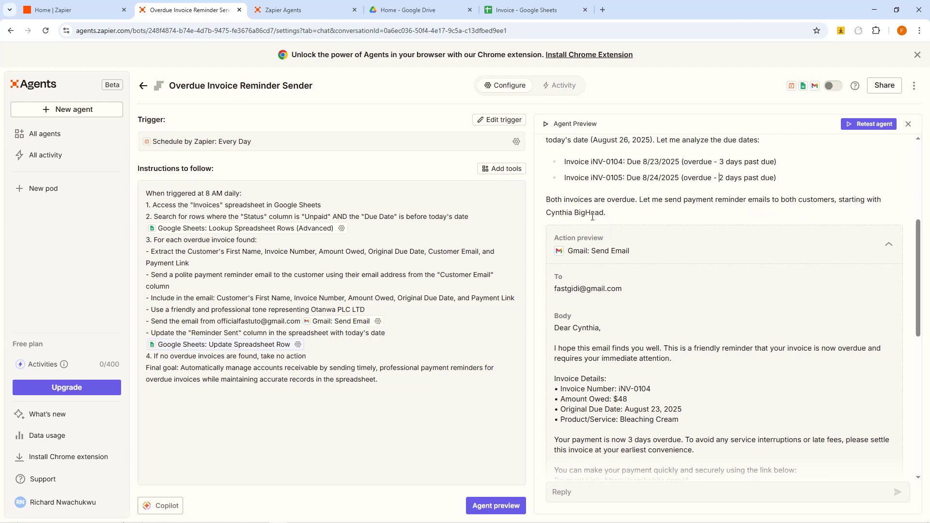
pyautogui.scroll(-4, 629, 319)
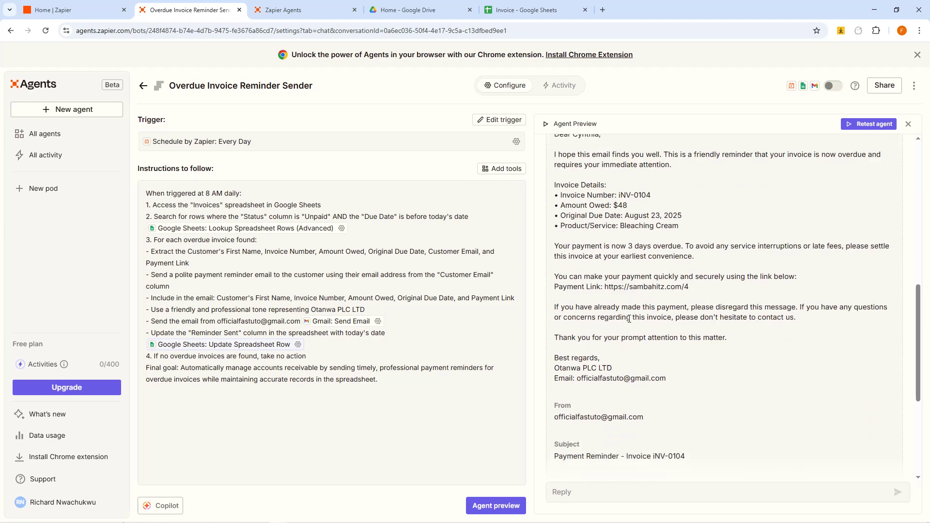
pyautogui.scroll(-5, 644, 298)
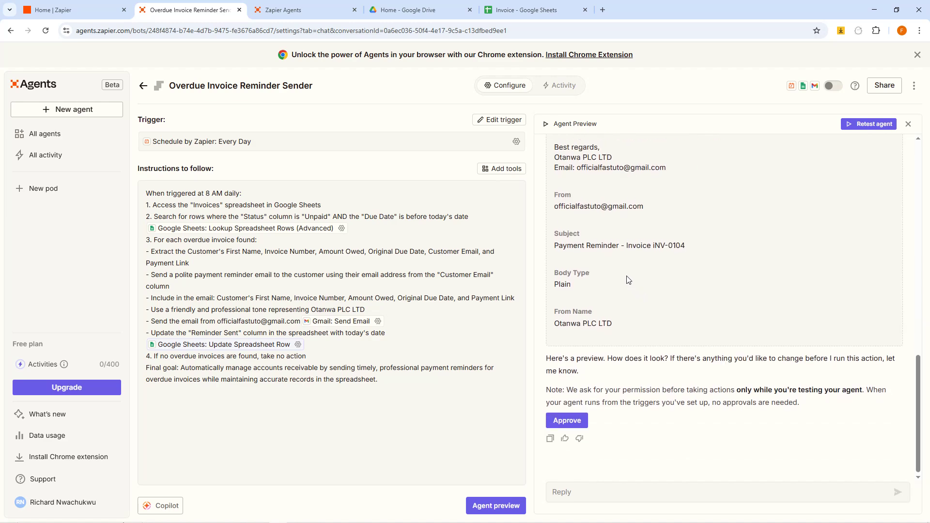
pyautogui.scroll(8, 628, 280)
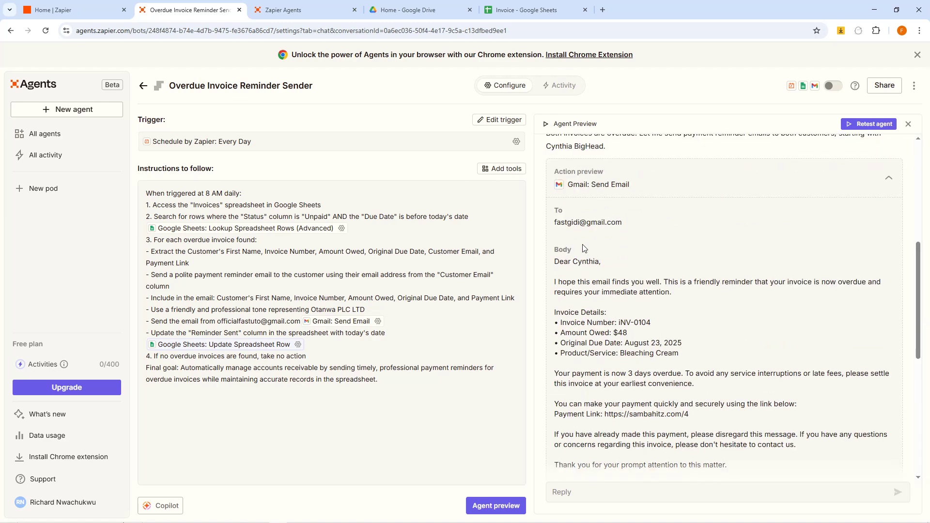
pyautogui.scroll(-5, 584, 248)
pyautogui.scroll(5, 583, 248)
pyautogui.scroll(-1, 585, 251)
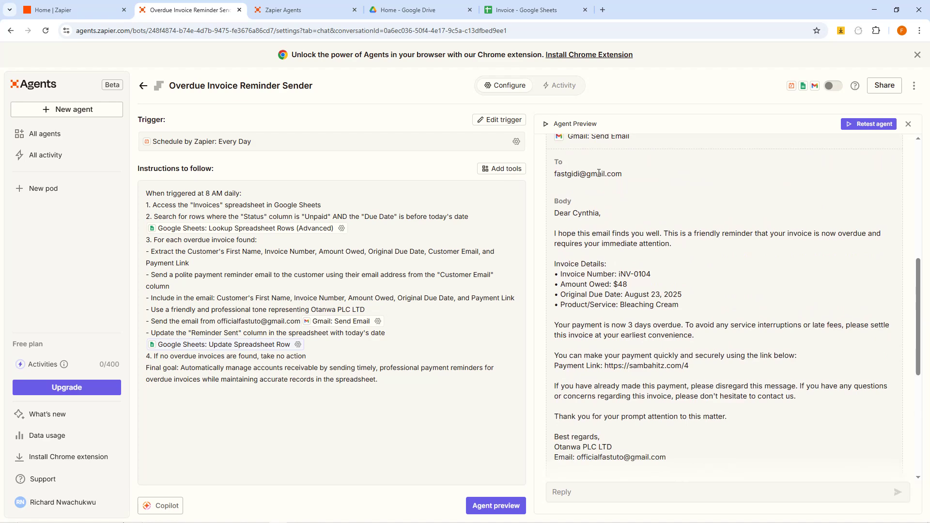
pyautogui.scroll(-2, 635, 189)
pyautogui.scroll(1, 649, 196)
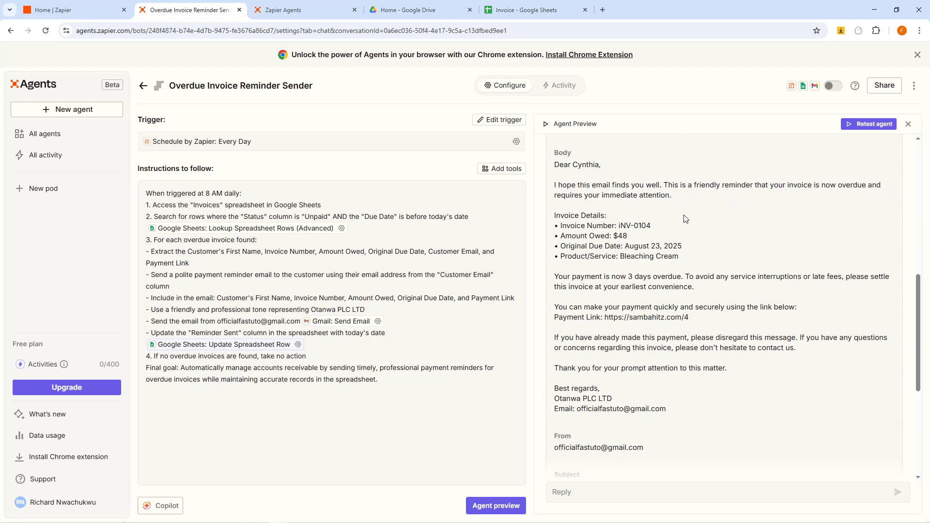
# Step: Check the draft's invoice number and Bleaching Cream product, then approve the first reminder email
pyautogui.moveTo(561, 225); pyautogui.dragTo(672, 226)
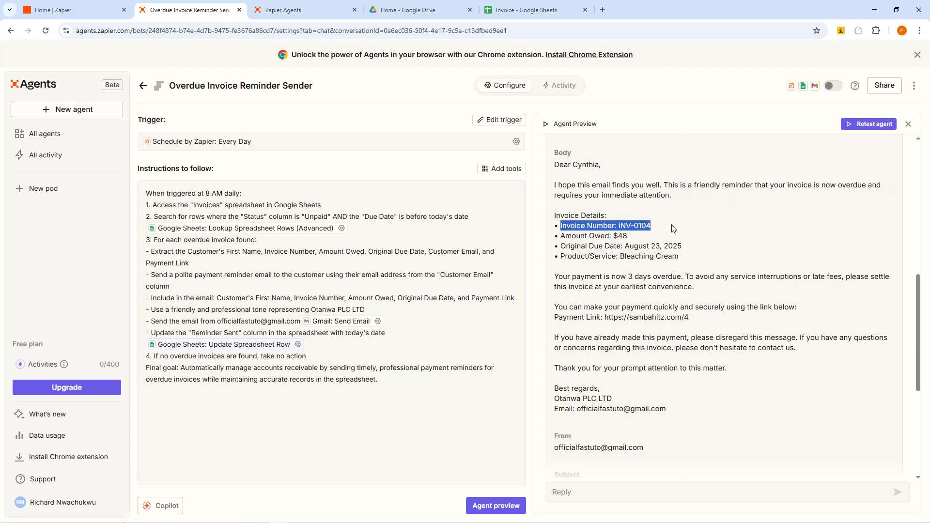
pyautogui.click(655, 231)
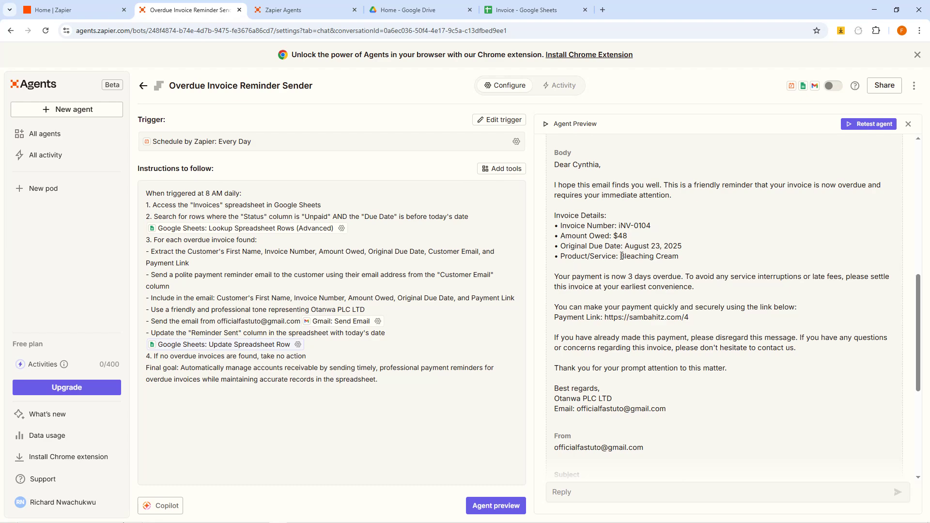
pyautogui.moveTo(621, 256); pyautogui.dragTo(692, 258)
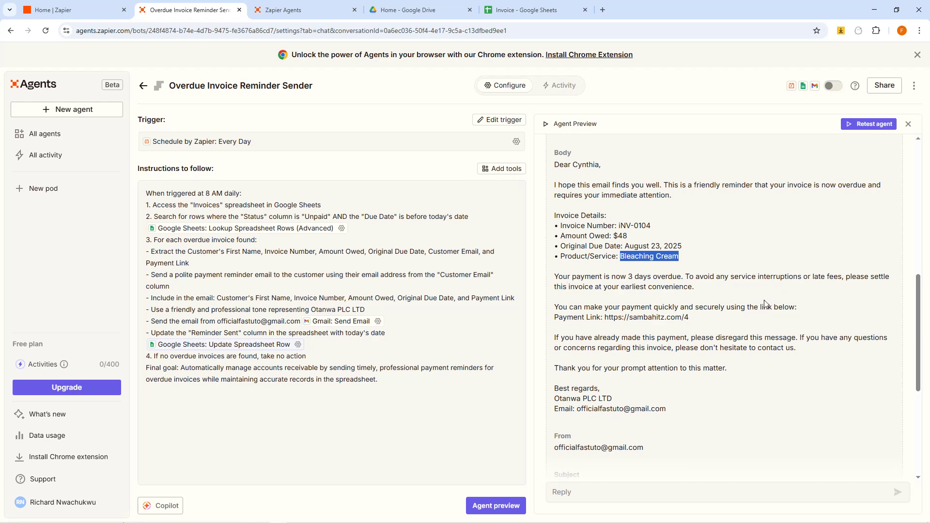
pyautogui.scroll(-4, 657, 309)
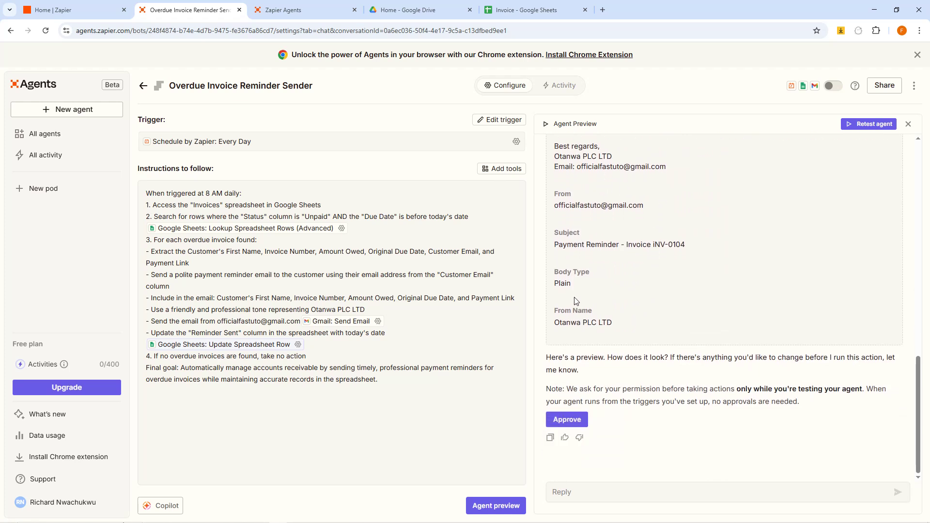
pyautogui.scroll(5, 625, 258)
pyautogui.moveTo(679, 256); pyautogui.dragTo(620, 255)
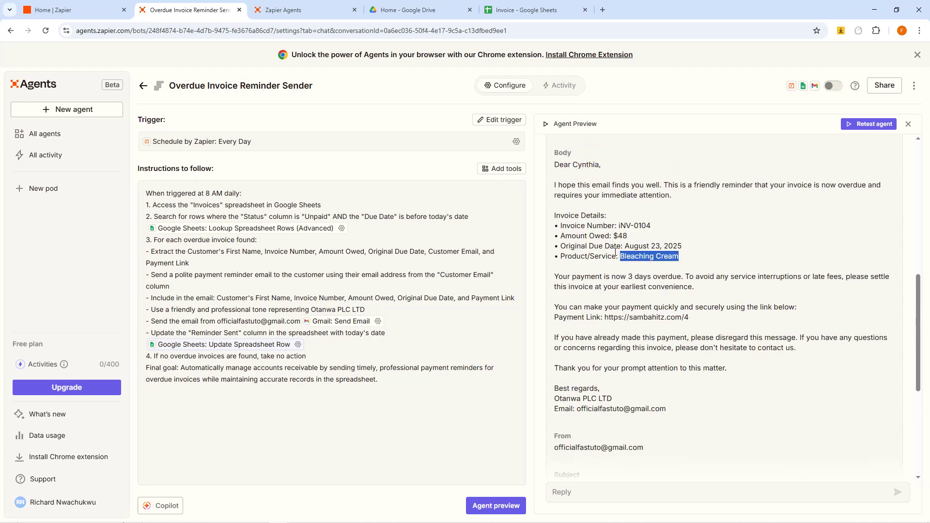
pyautogui.scroll(-5, 658, 314)
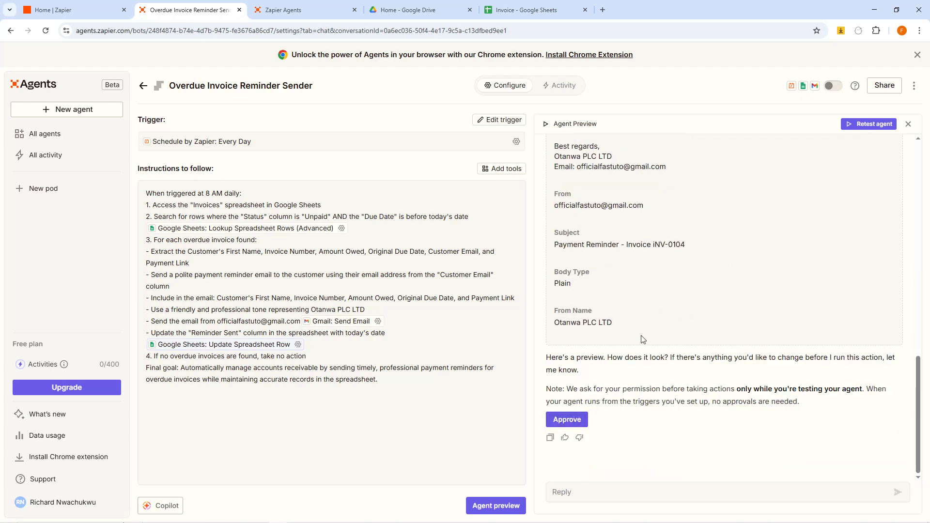
pyautogui.scroll(5, 641, 335)
pyautogui.scroll(-4, 636, 342)
pyautogui.scroll(3, 622, 314)
pyautogui.scroll(6, 621, 314)
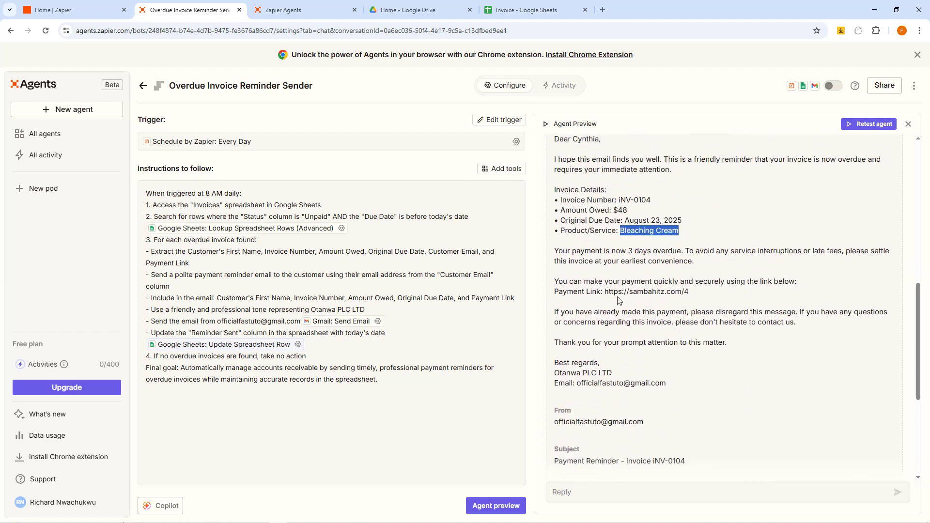
pyautogui.scroll(-6, 600, 300)
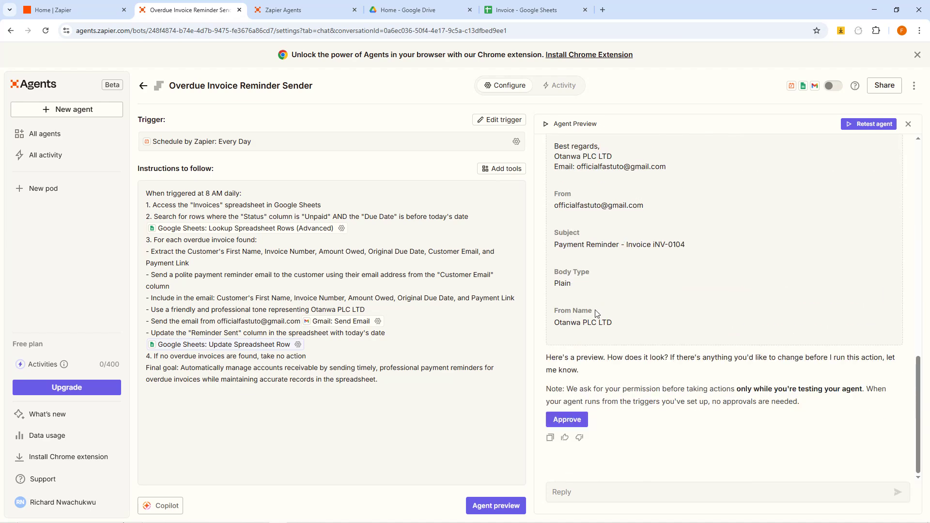
pyautogui.click(573, 419)
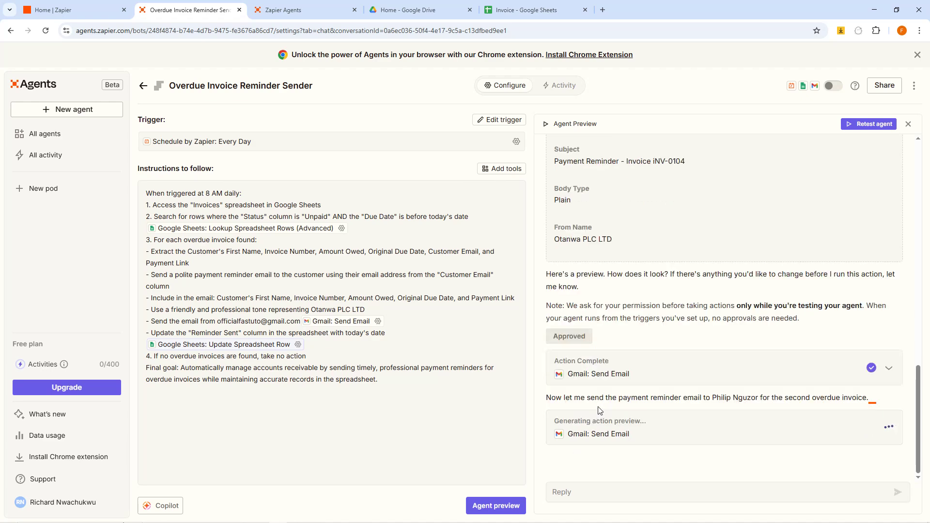
# Step: Read the agent's note on the second invoice and approve the iNV-0105 reminder email
pyautogui.moveTo(594, 401); pyautogui.dragTo(780, 398)
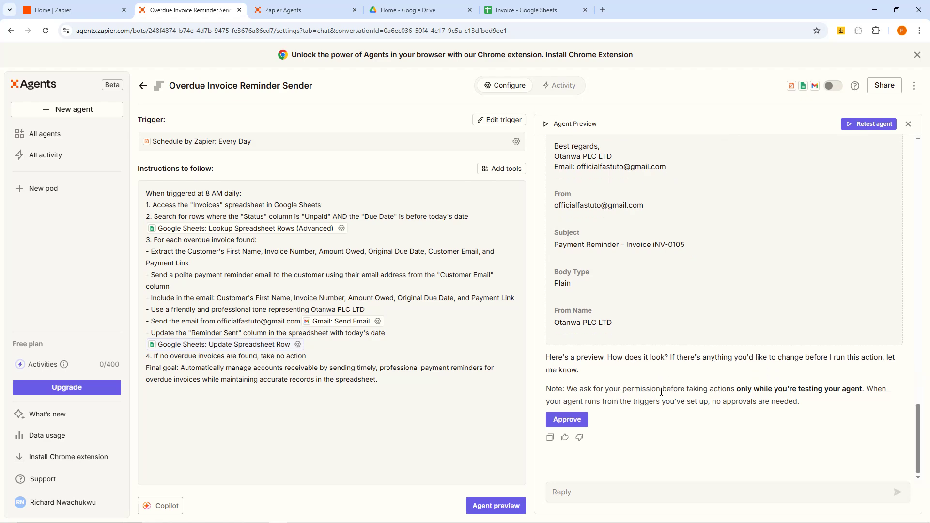
pyautogui.click(567, 419)
pyautogui.scroll(1, 586, 305)
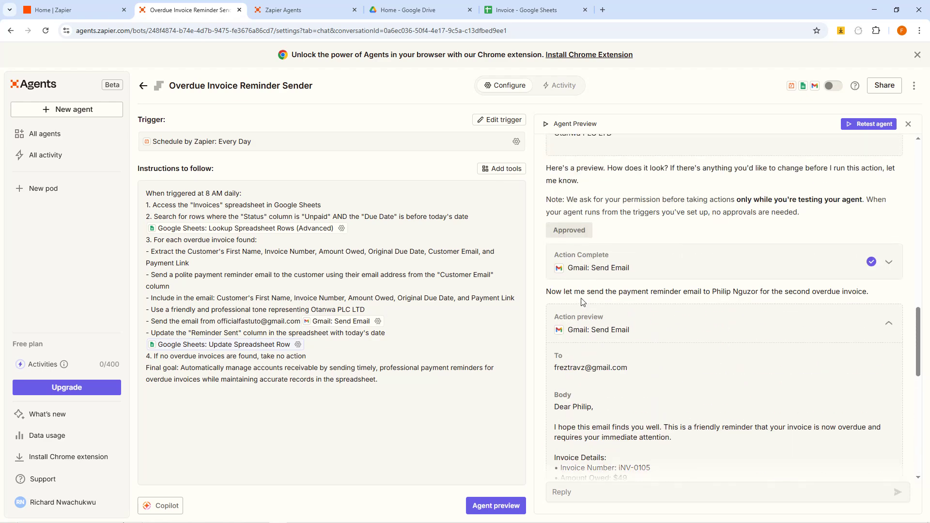
pyautogui.scroll(-6, 630, 377)
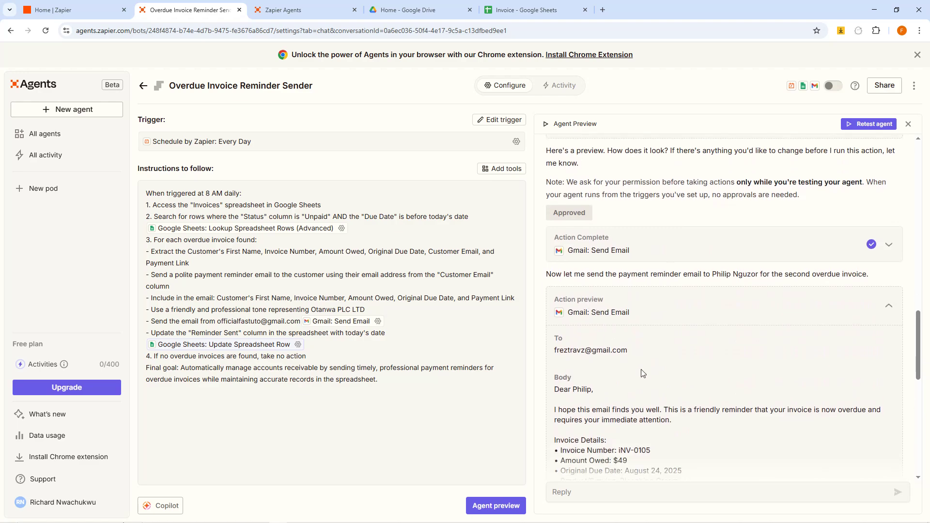
pyautogui.scroll(-2, 624, 371)
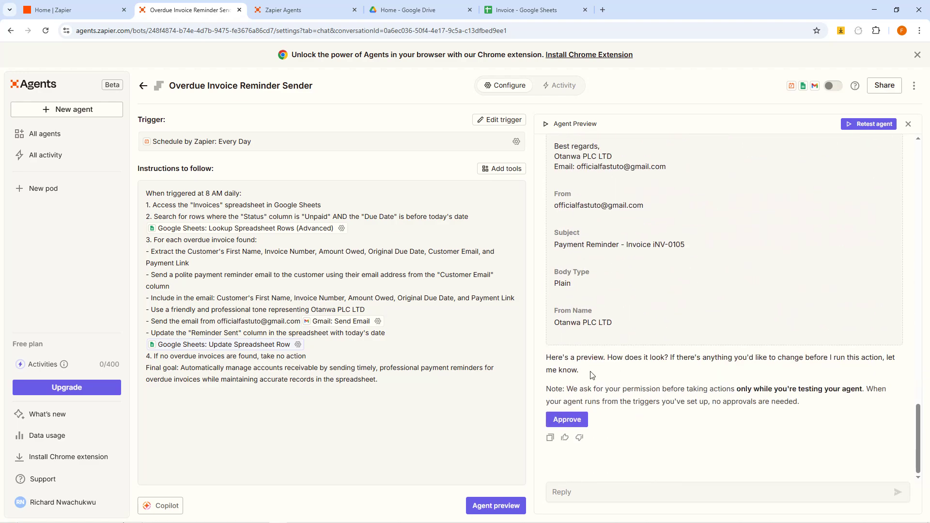
pyautogui.scroll(12, 649, 304)
pyautogui.scroll(-12, 639, 309)
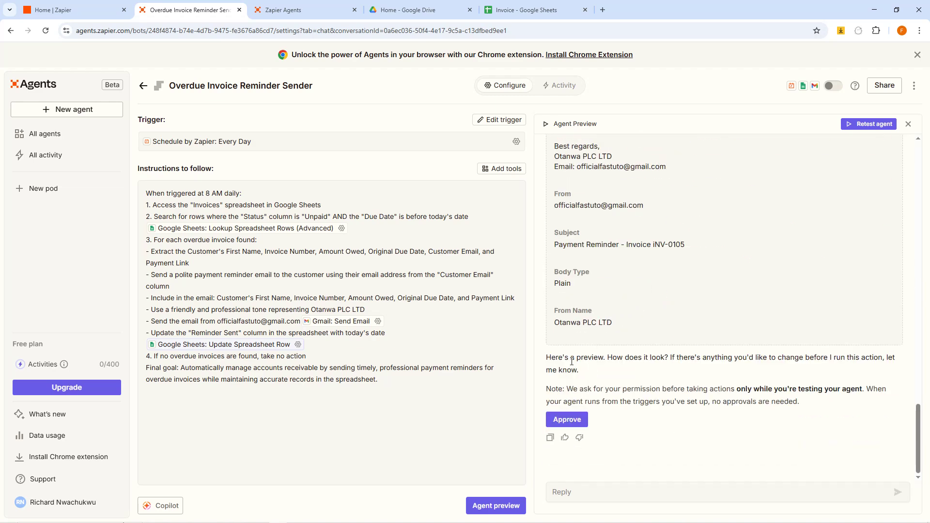
pyautogui.click(566, 420)
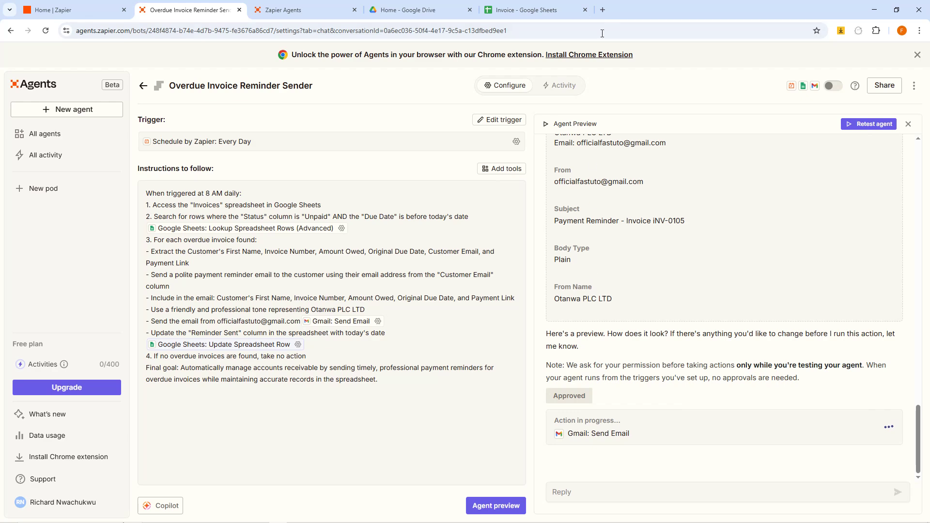
# Step: Load Gmail in a new browser tab and confirm which Google account is signed in
pyautogui.click(603, 10)
pyautogui.click(572, 27)
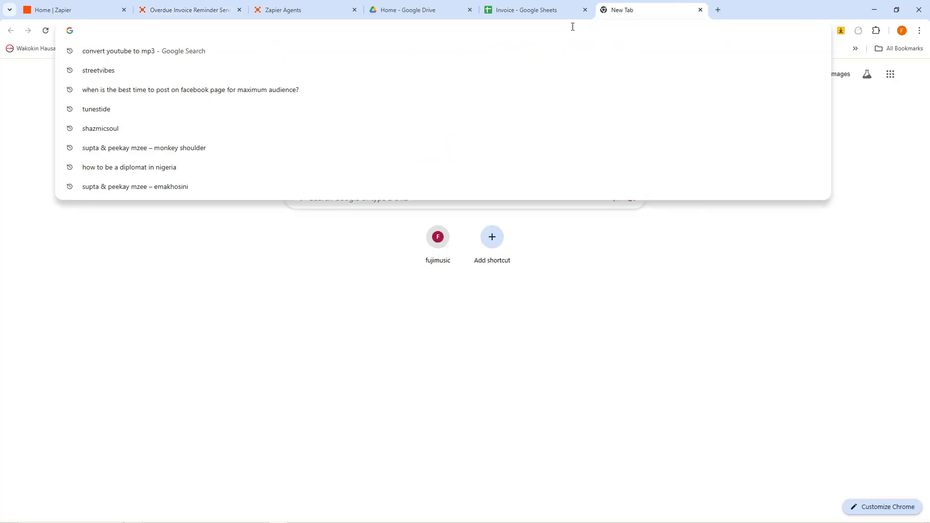
pyautogui.write('gmail.com')
pyautogui.press('Return')
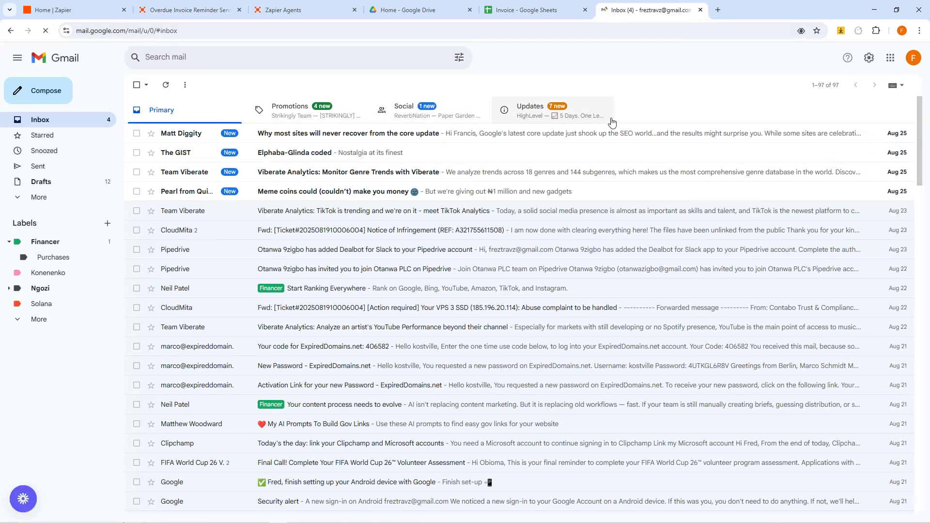
pyautogui.click(913, 58)
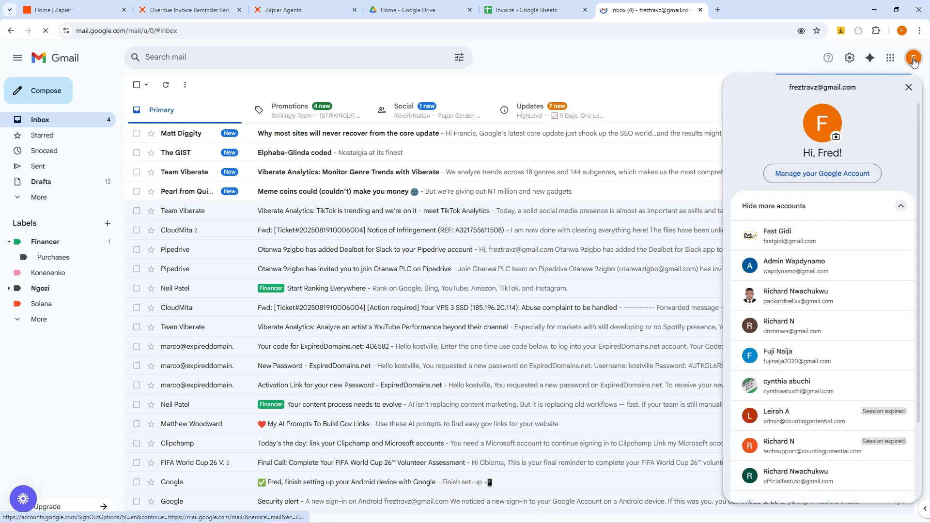
pyautogui.click(913, 59)
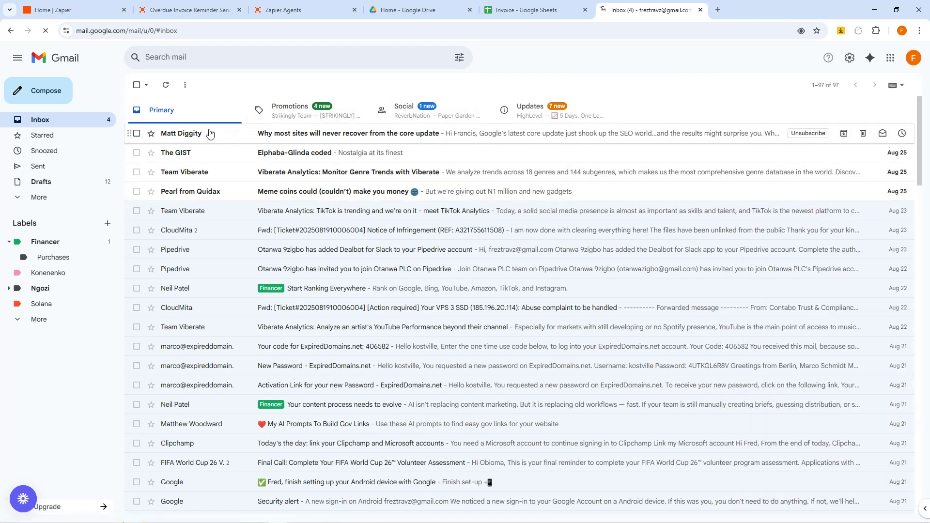
# Step: Check Social, Updates, Promotions, Primary and Spam for the reminder, then return to the agent
pyautogui.click(424, 116)
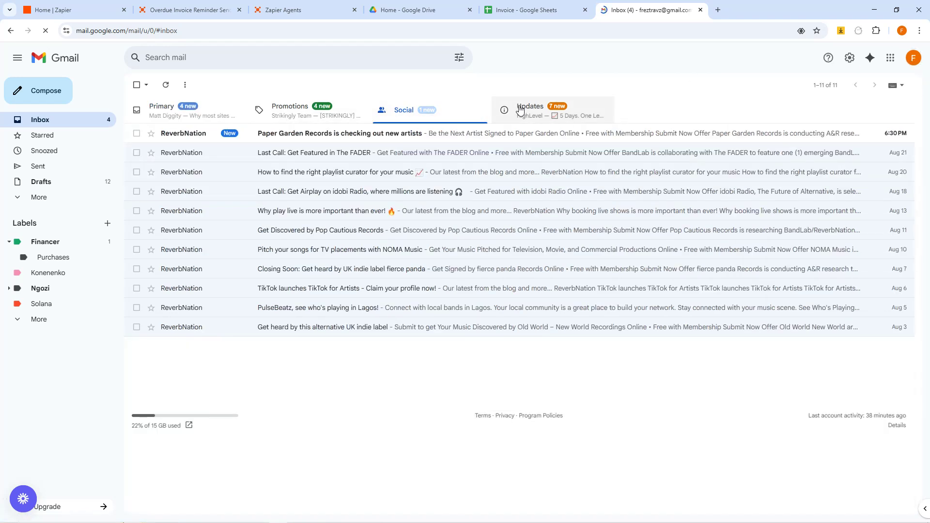
pyautogui.click(518, 110)
pyautogui.click(219, 117)
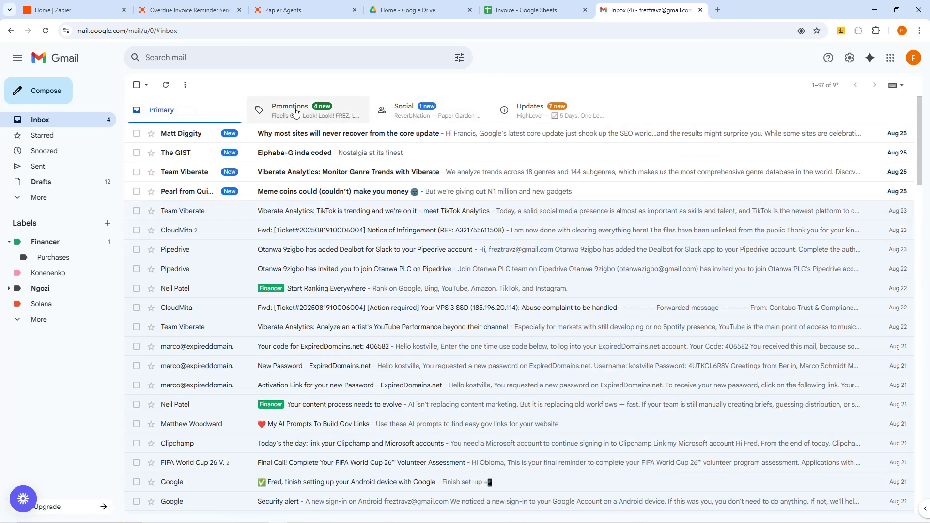
pyautogui.click(300, 110)
pyautogui.click(214, 115)
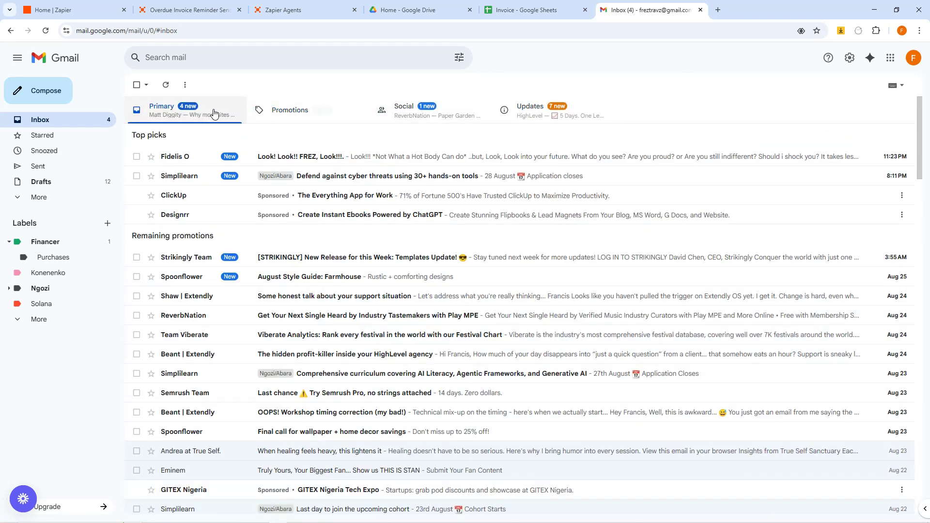
pyautogui.click(46, 201)
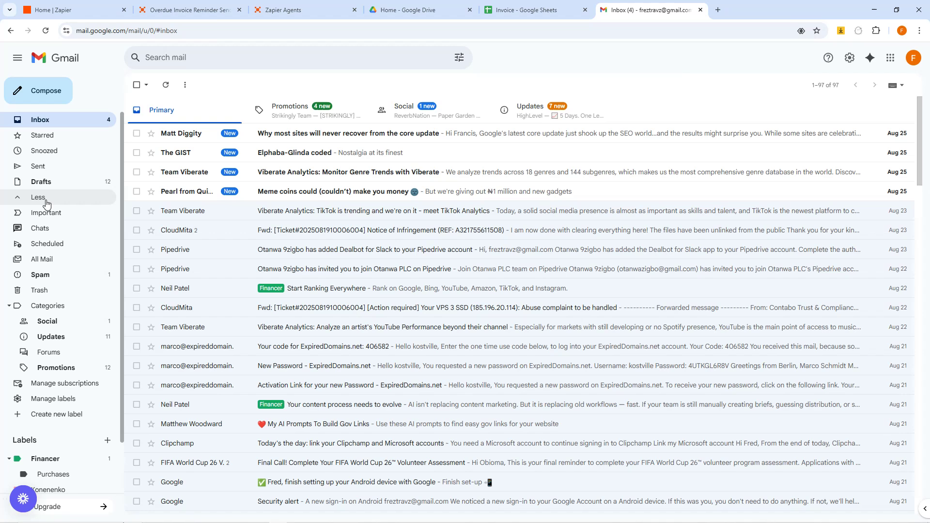
pyautogui.click(57, 275)
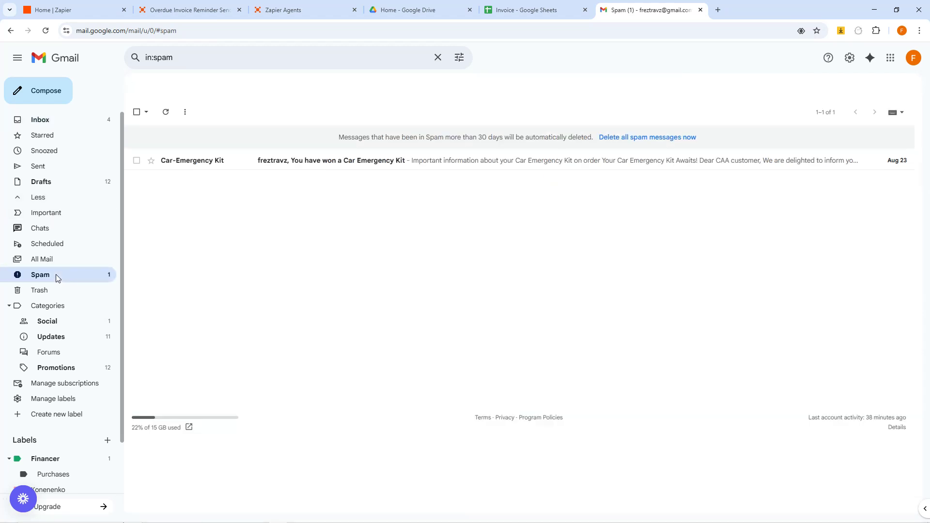
pyautogui.click(70, 122)
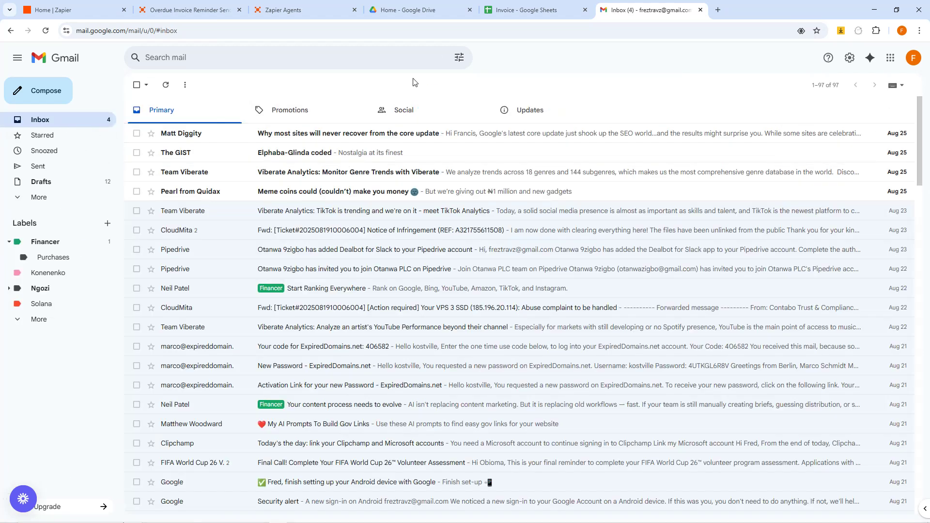
pyautogui.click(288, 6)
pyautogui.click(195, 5)
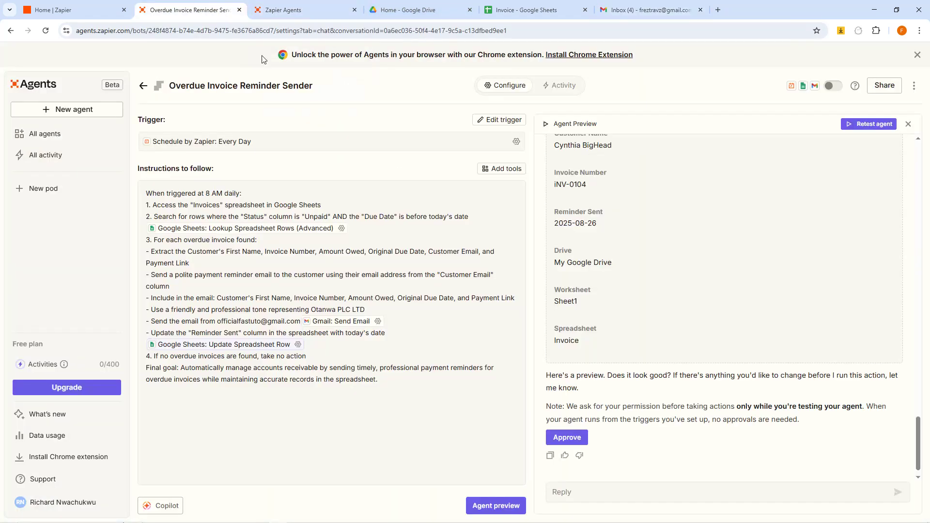
# Step: Approve the pending send and the iNV-0104 Reminder Sent update to 2025-08-26
pyautogui.click(566, 437)
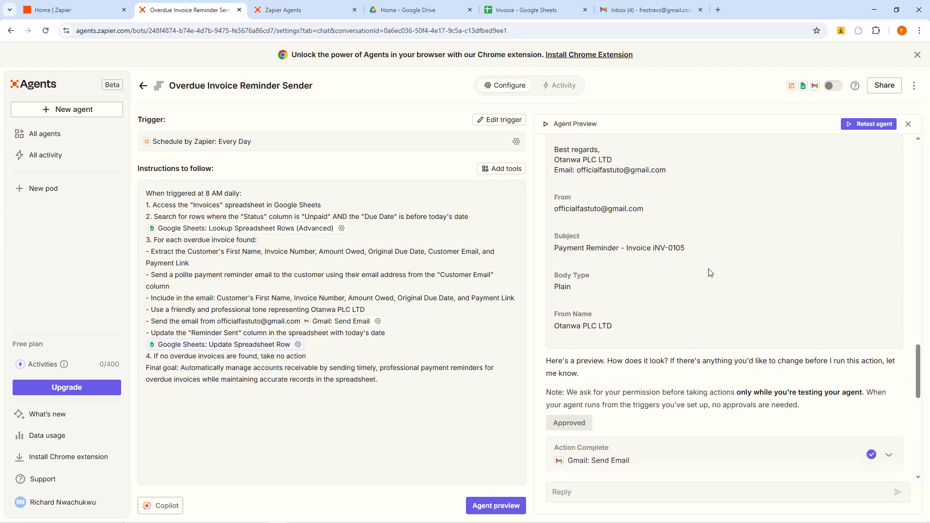
pyautogui.click(568, 417)
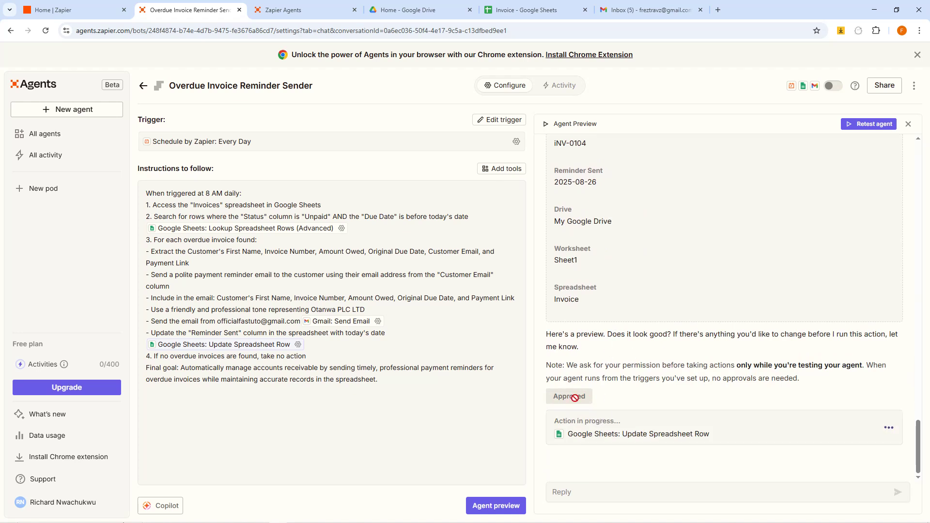
# Step: Open the iNV-0105 payment reminder in Gmail and highlight its sender, greeting and $49 amount owed
pyautogui.click(652, 3)
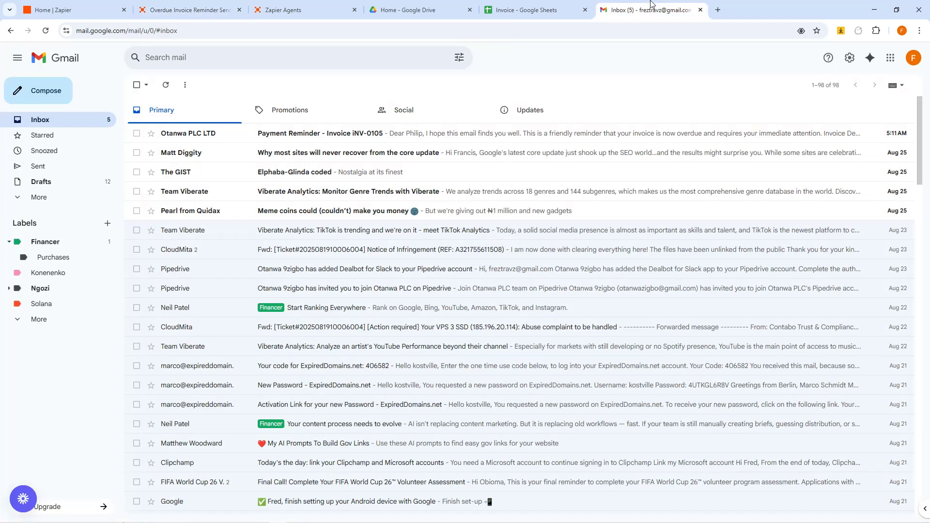
pyautogui.click(310, 136)
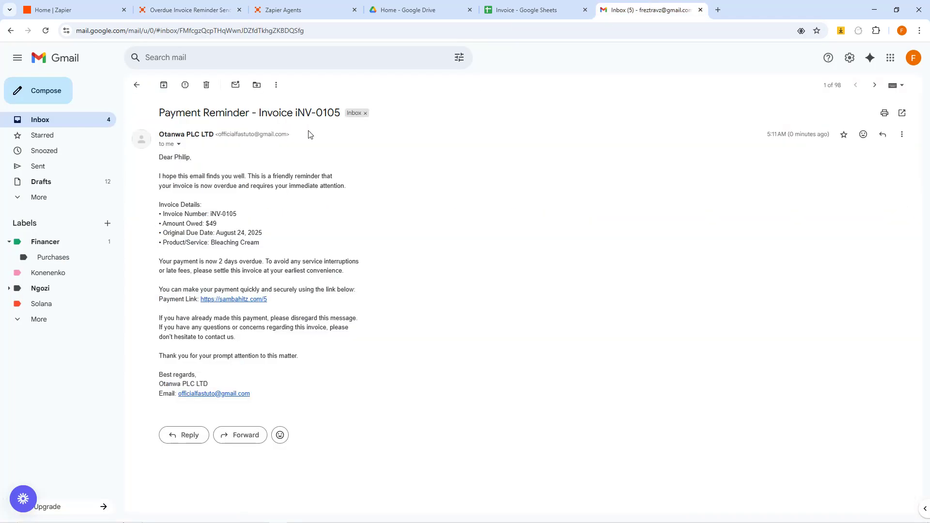
pyautogui.moveTo(158, 138); pyautogui.dragTo(214, 131)
pyautogui.moveTo(163, 157); pyautogui.dragTo(187, 158)
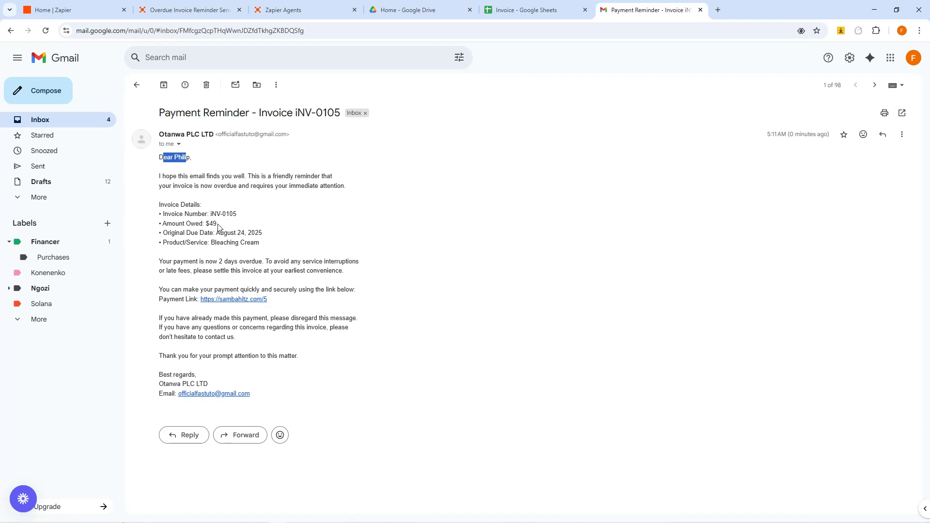
pyautogui.moveTo(217, 223); pyautogui.dragTo(207, 225)
# Step: Switch to the second Google account and open its iNV-0104 reminder showing $48 owed, 3 days overdue
pyautogui.click(717, 10)
pyautogui.click(670, 31)
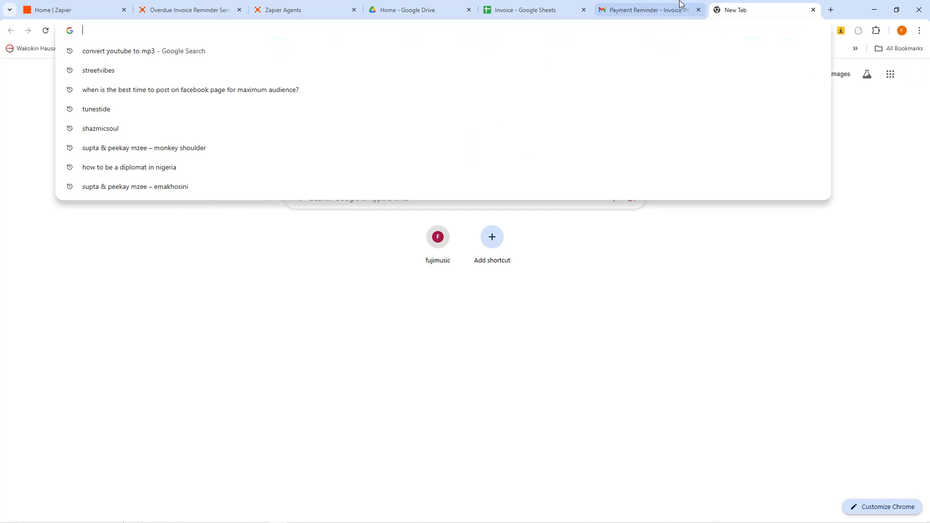
pyautogui.click(682, 9)
pyautogui.click(913, 58)
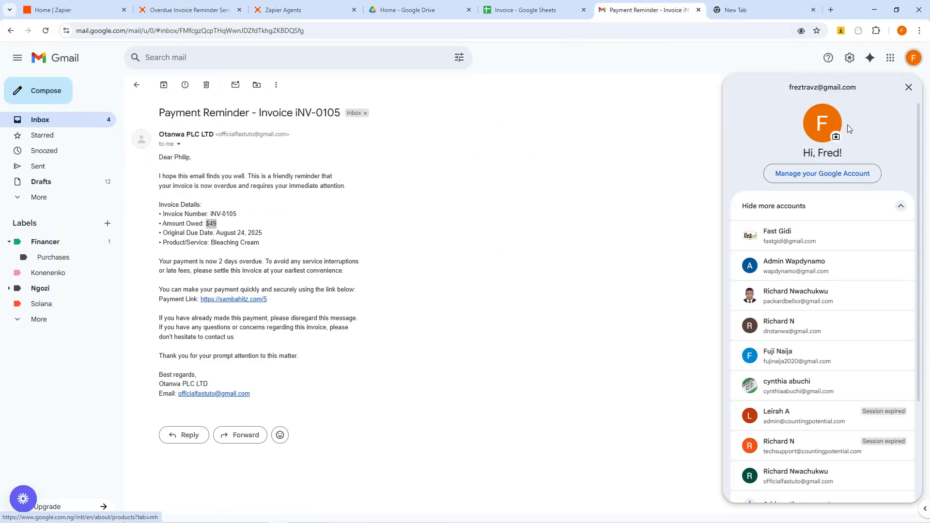
pyautogui.click(798, 245)
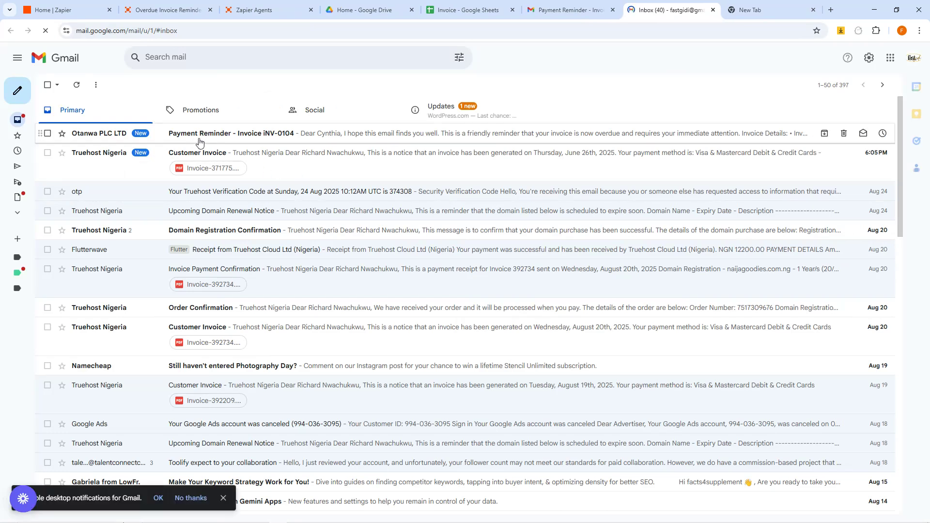
pyautogui.click(281, 135)
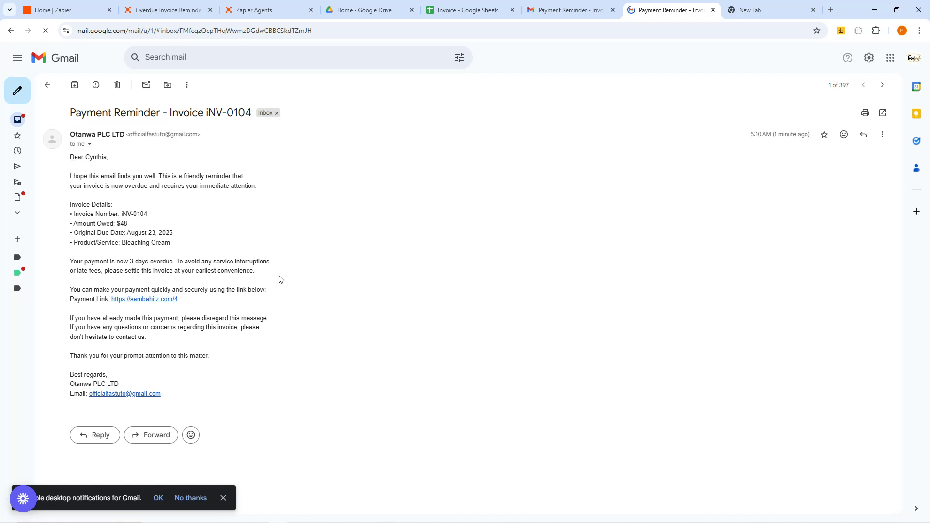
pyautogui.click(567, 10)
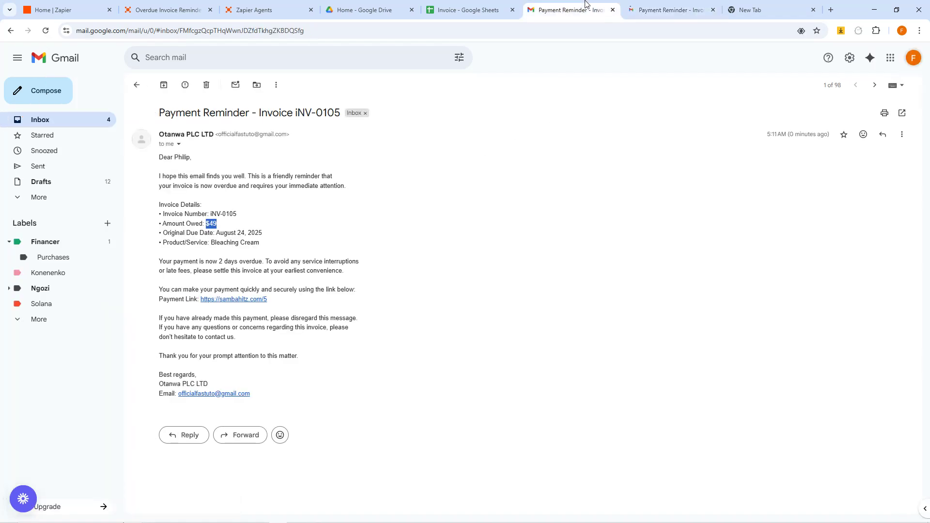
# Step: Check the Overdue Invoice Reminder Sender preview: first row update complete, row 6 update now previewed
pyautogui.click(484, 7)
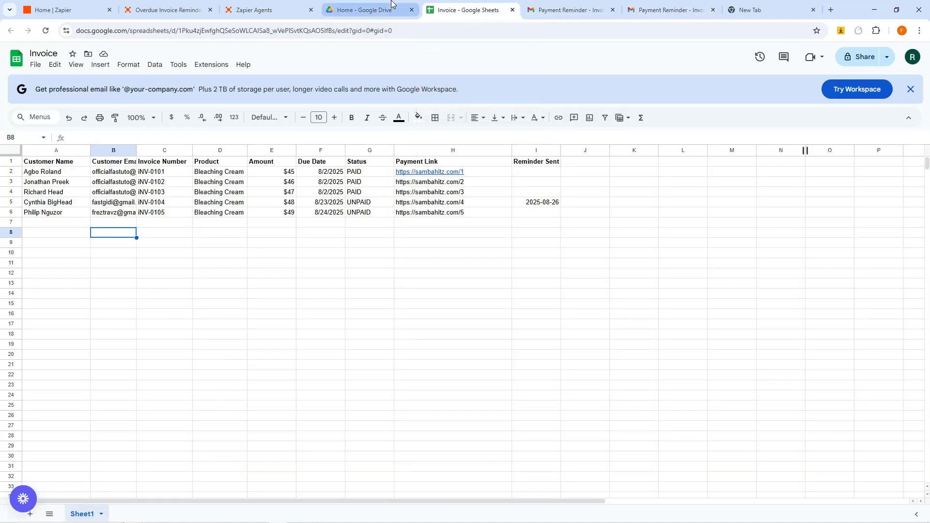
pyautogui.click(383, 6)
pyautogui.click(275, 6)
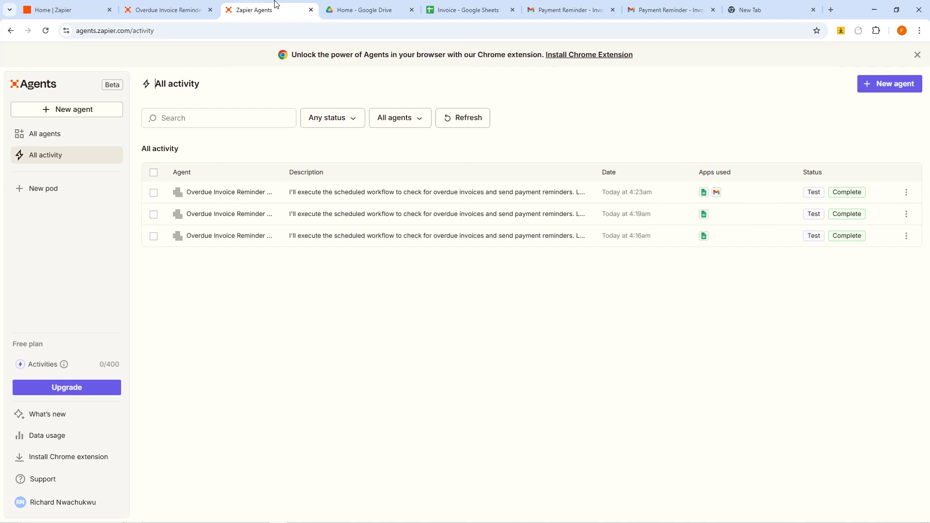
pyautogui.click(172, 7)
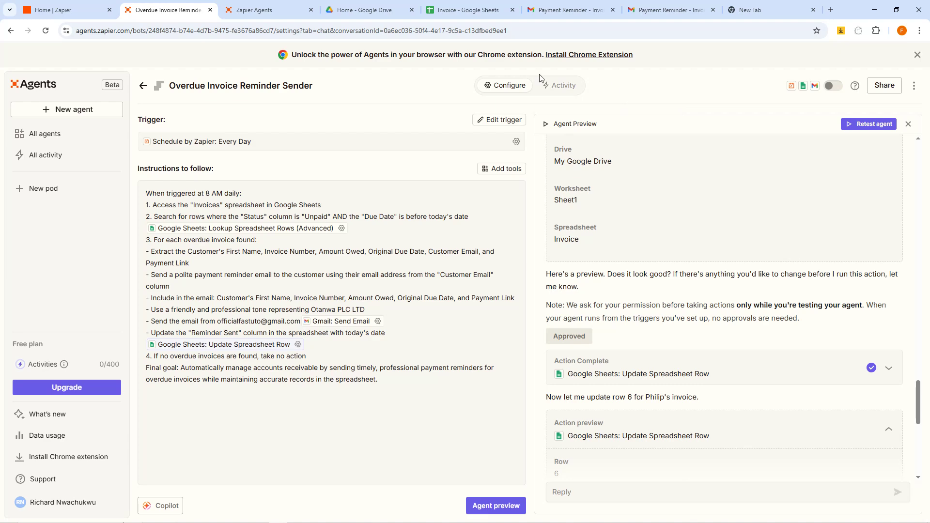
pyautogui.moveTo(218, 494)
pyautogui.moveTo(314, 516)
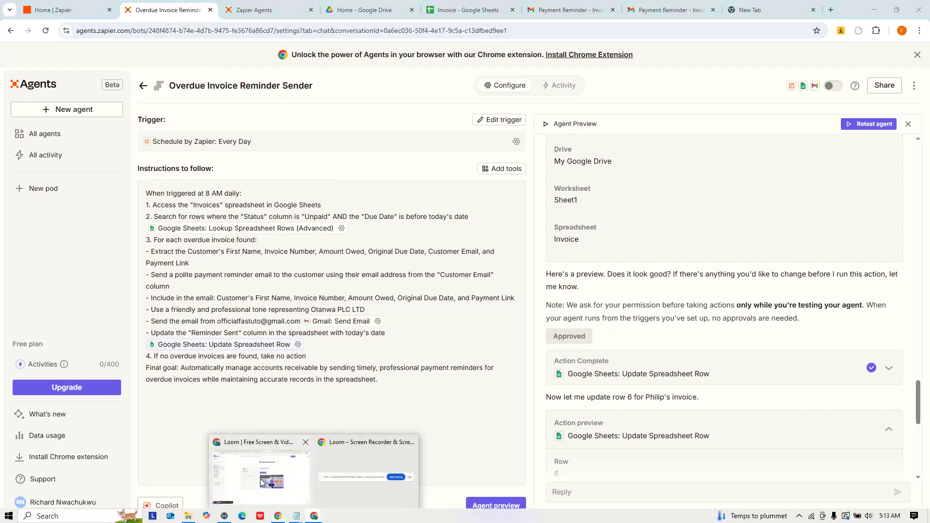